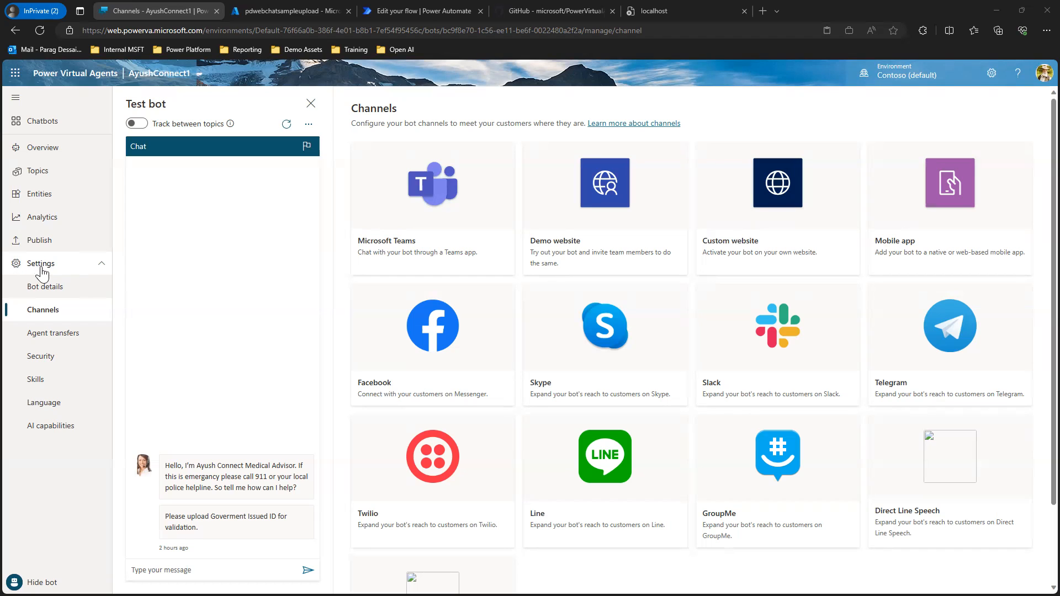
Step: Copy the Tenant ID from the bot's advanced details and locate the Bot app ID in the metadata
left_click(47, 289)
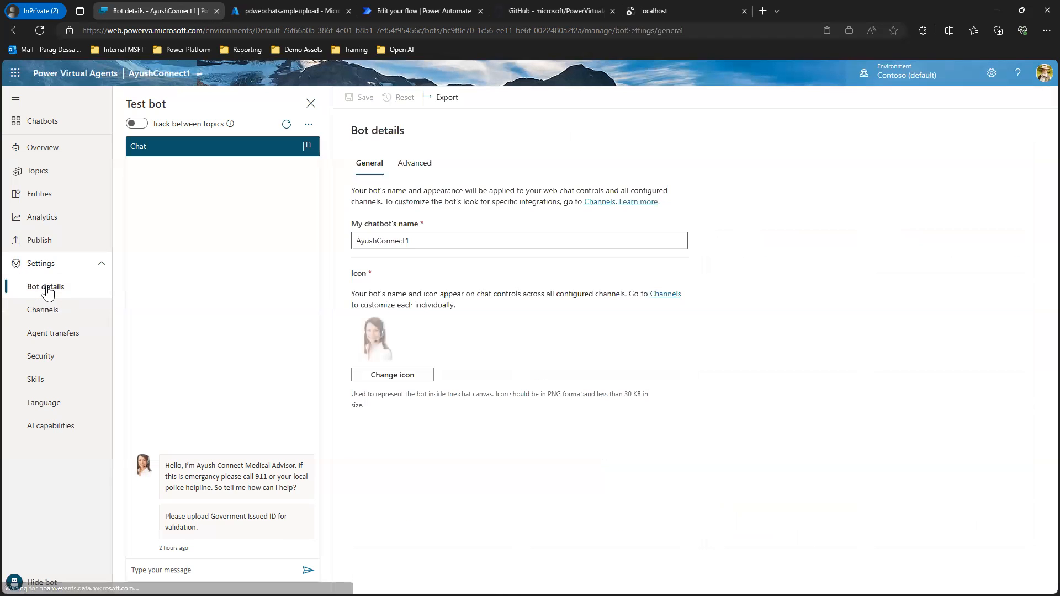
left_click(418, 167)
scroll(912, 375, "down", 1)
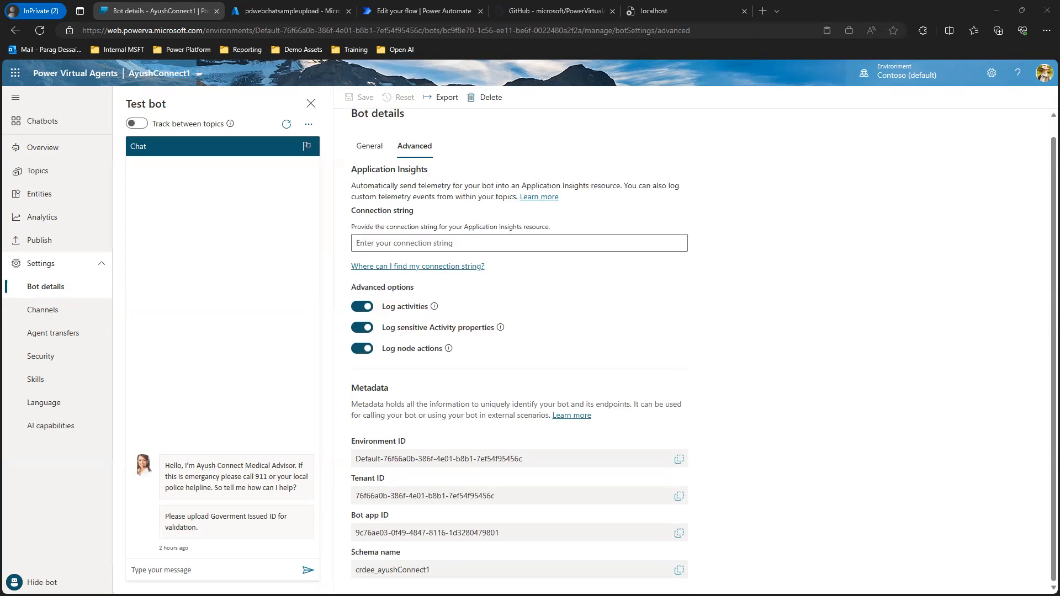
key("alt+Tab")
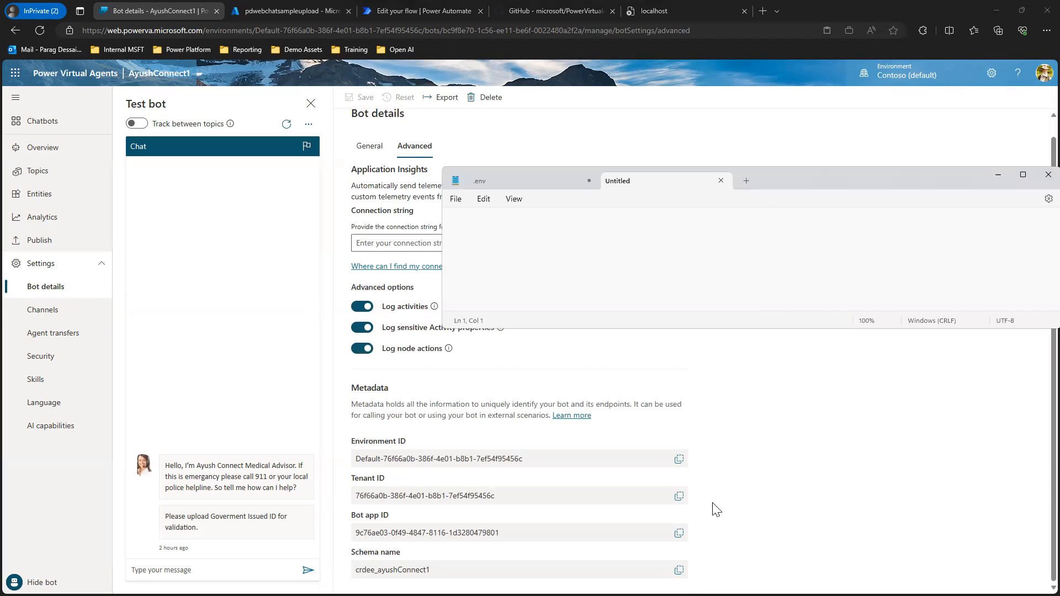
left_click(678, 498)
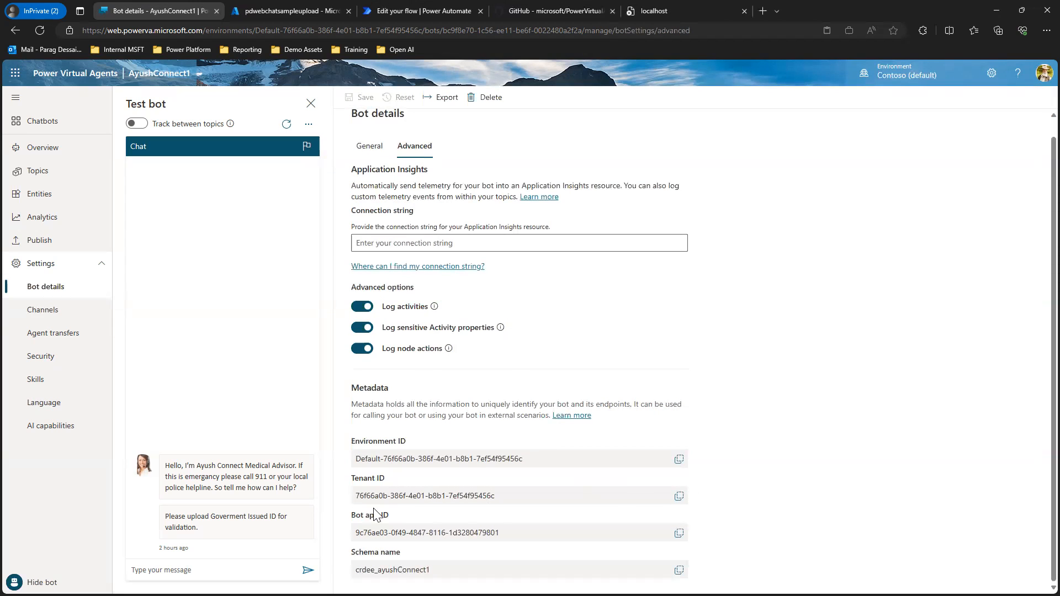
left_click_drag(389, 516, 350, 517)
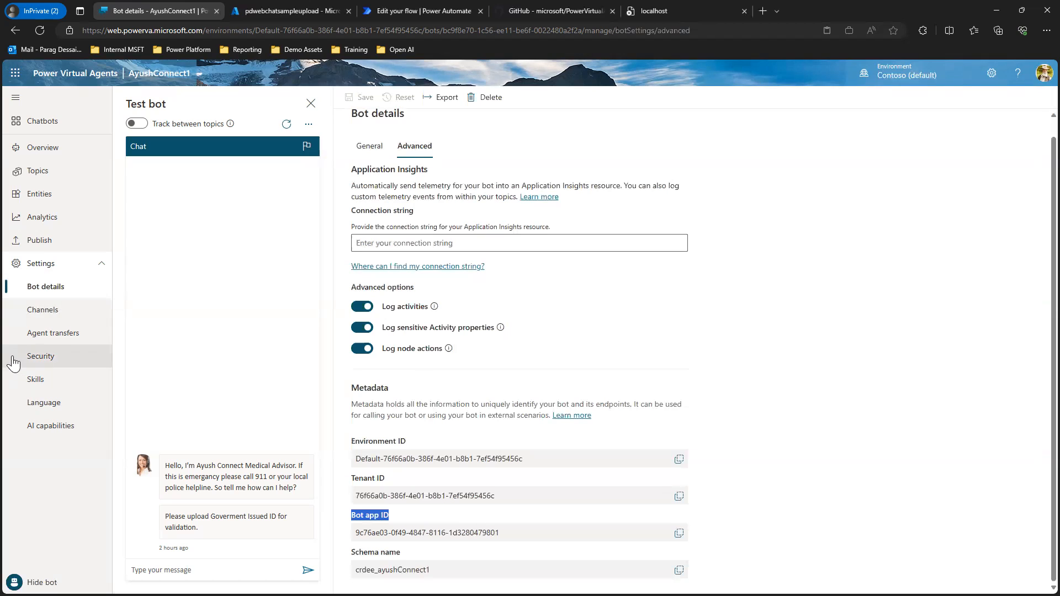
Step: Copy the Token Endpoint from the Mobile app channel and return to the bot's overview
left_click(38, 317)
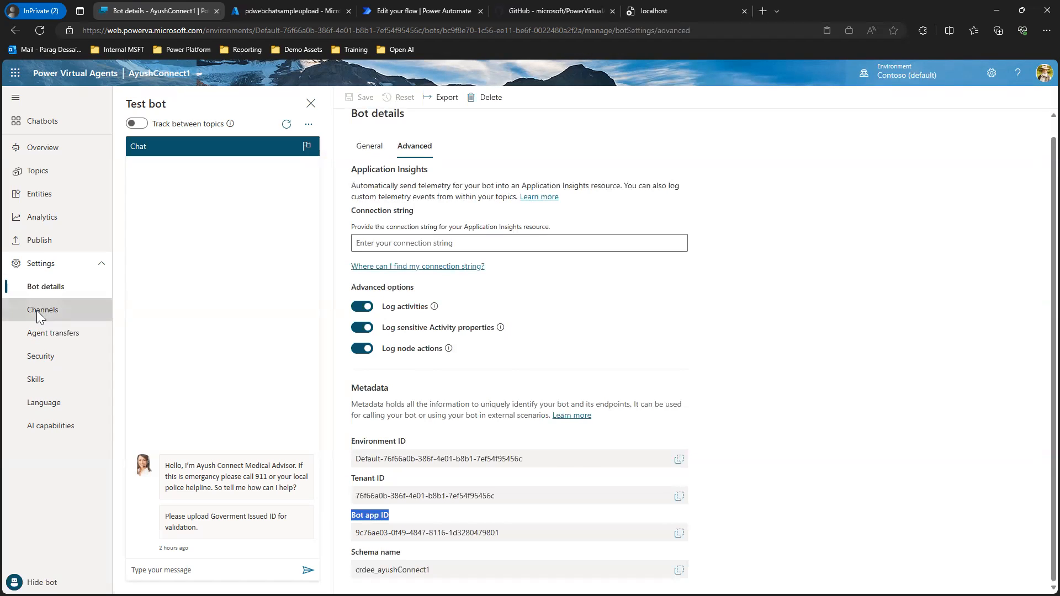
left_click(934, 187)
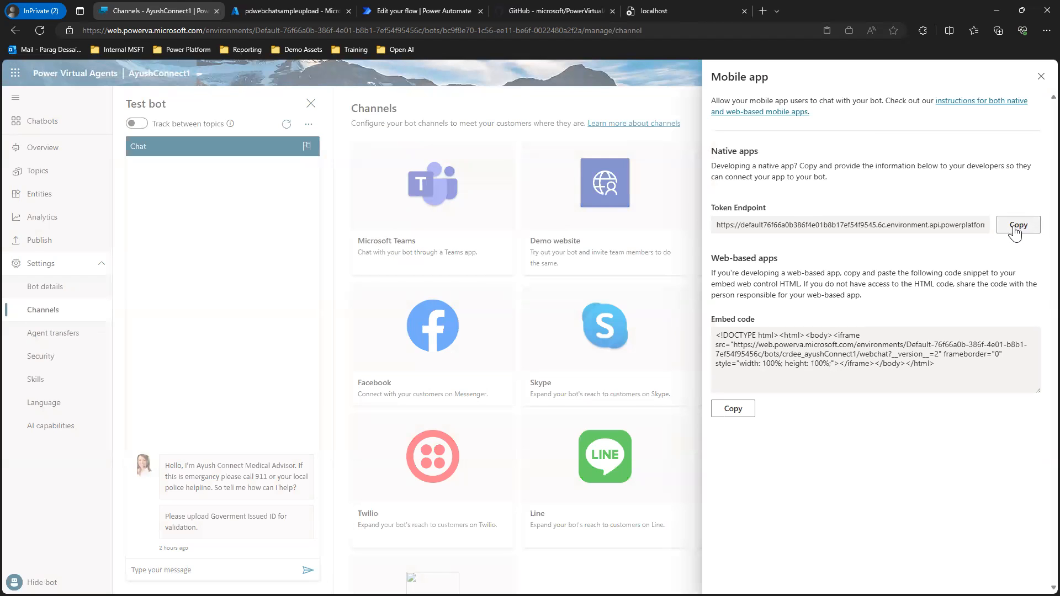
left_click_drag(714, 210, 753, 210)
left_click(1019, 225)
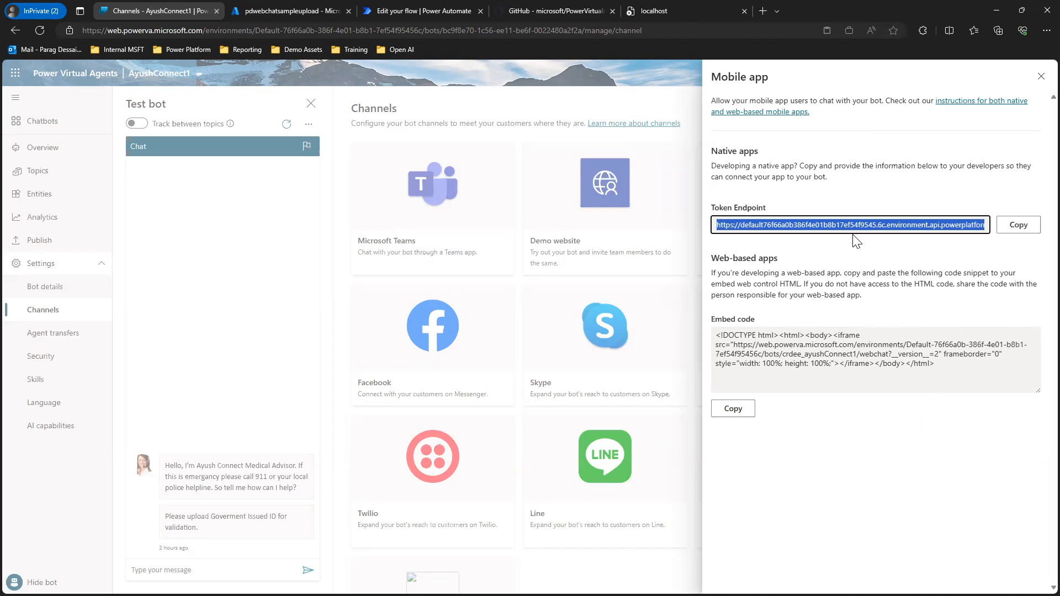
left_click(1041, 76)
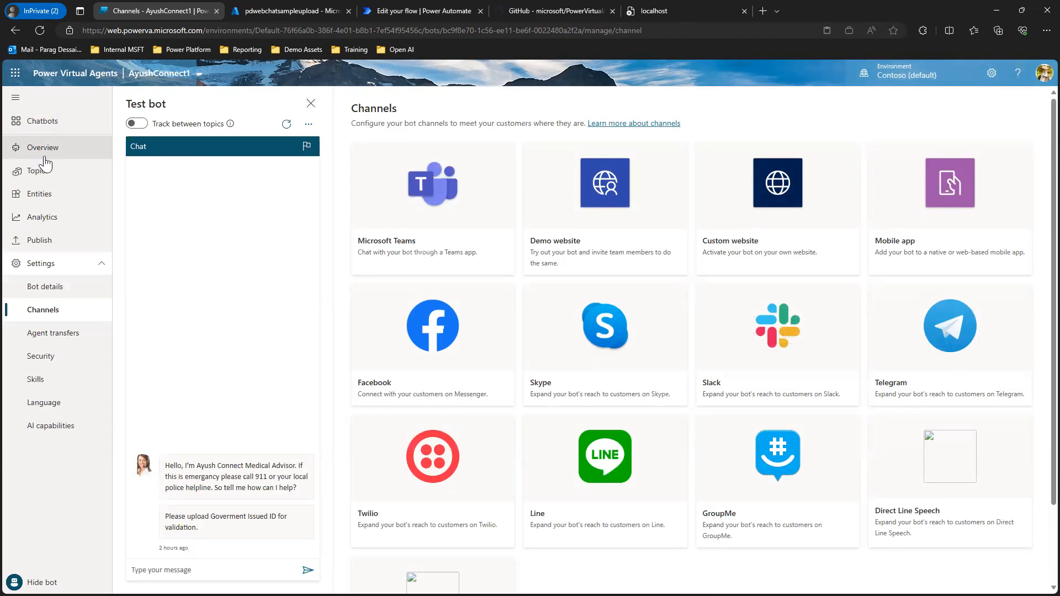
left_click(22, 155)
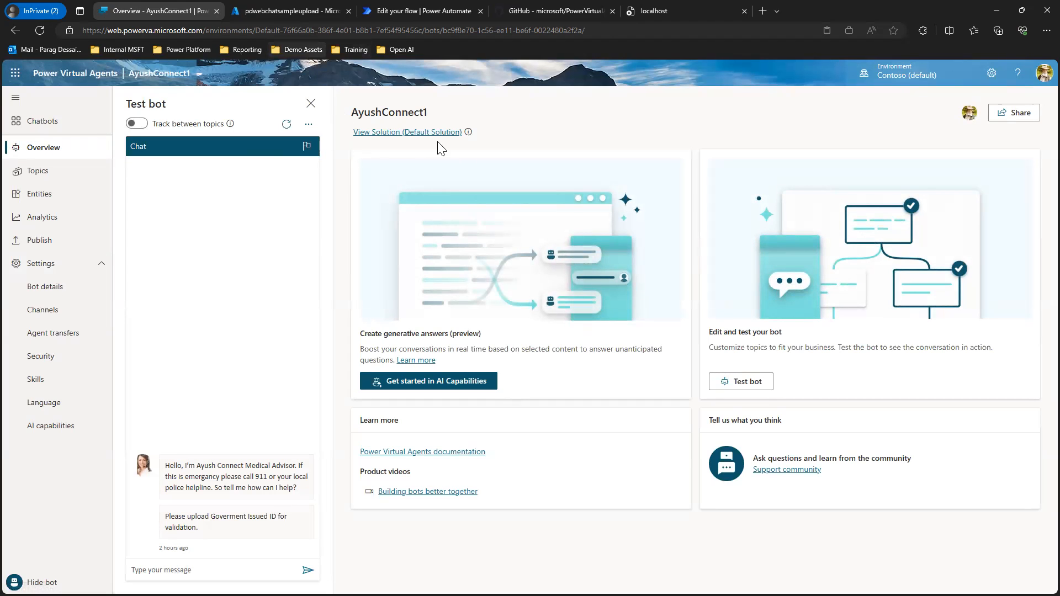
Step: Switch to the Azure storage account pdwebchatsampleupload and inspect the userupload container among its blob containers
left_click(285, 13)
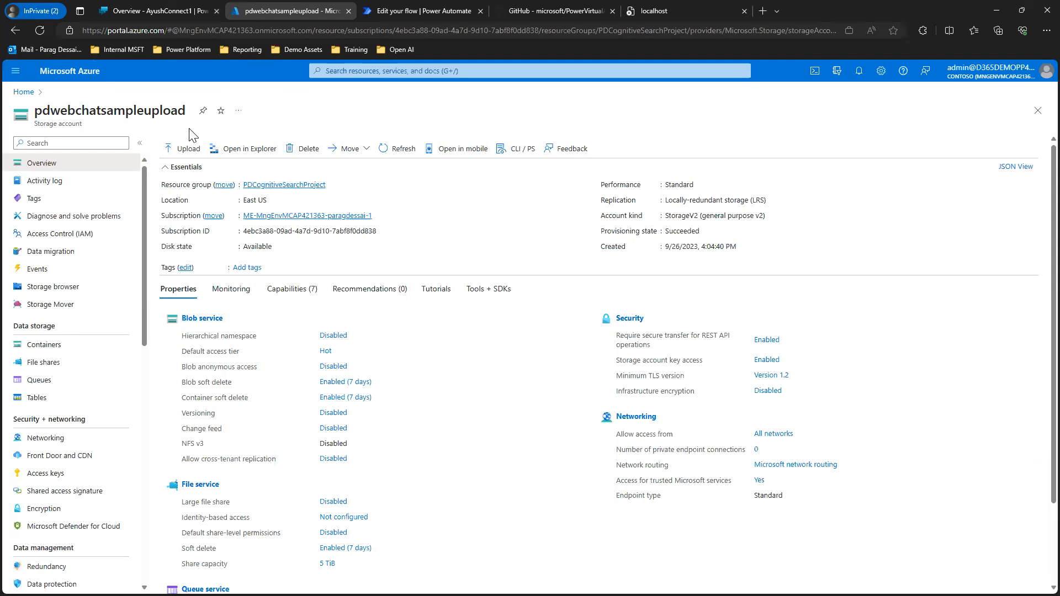
left_click_drag(187, 116, 32, 118)
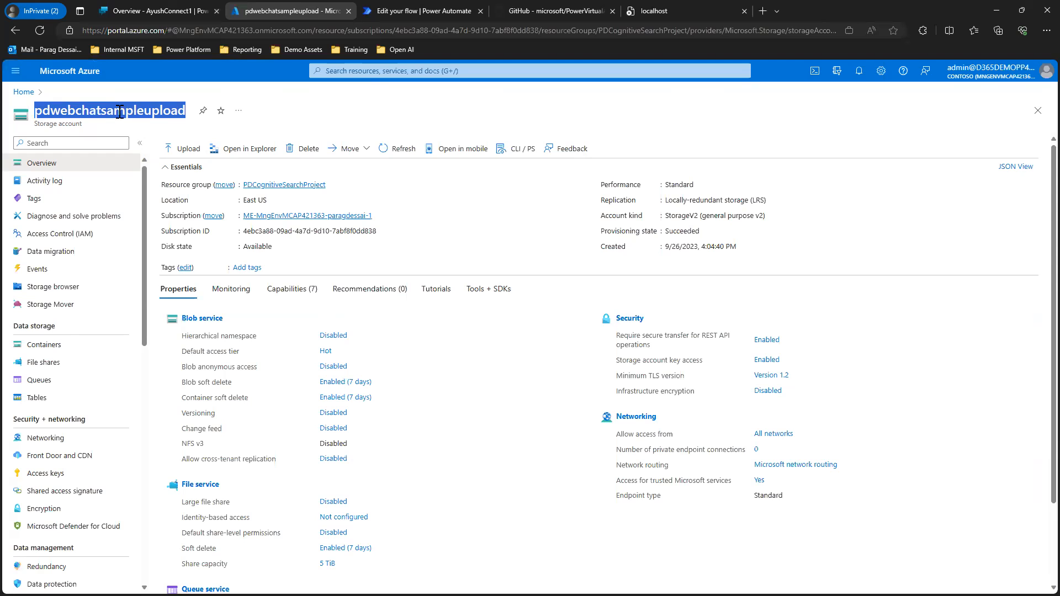
left_click(41, 346)
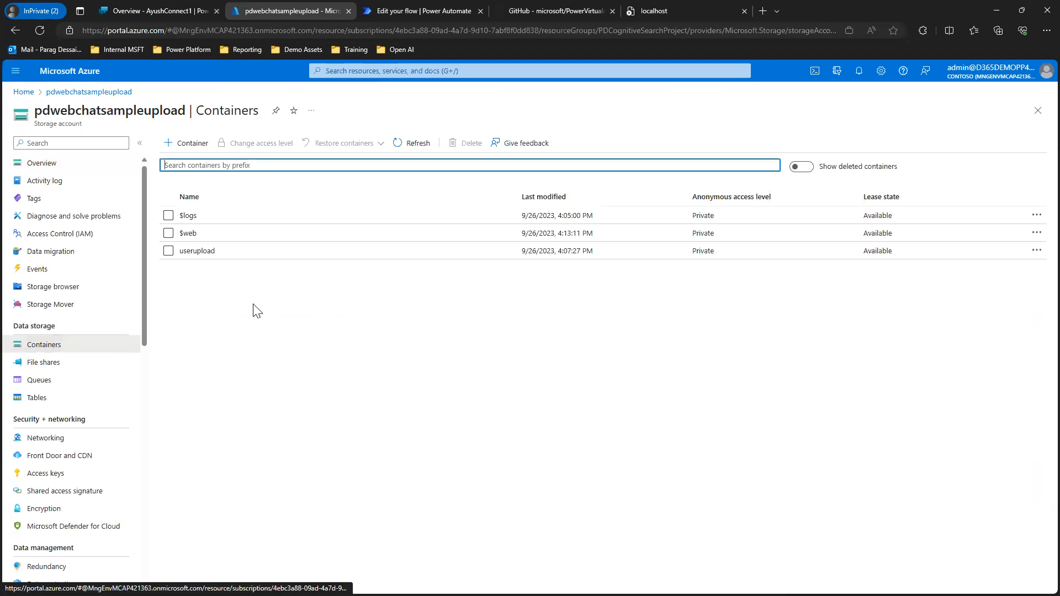
left_click(199, 251)
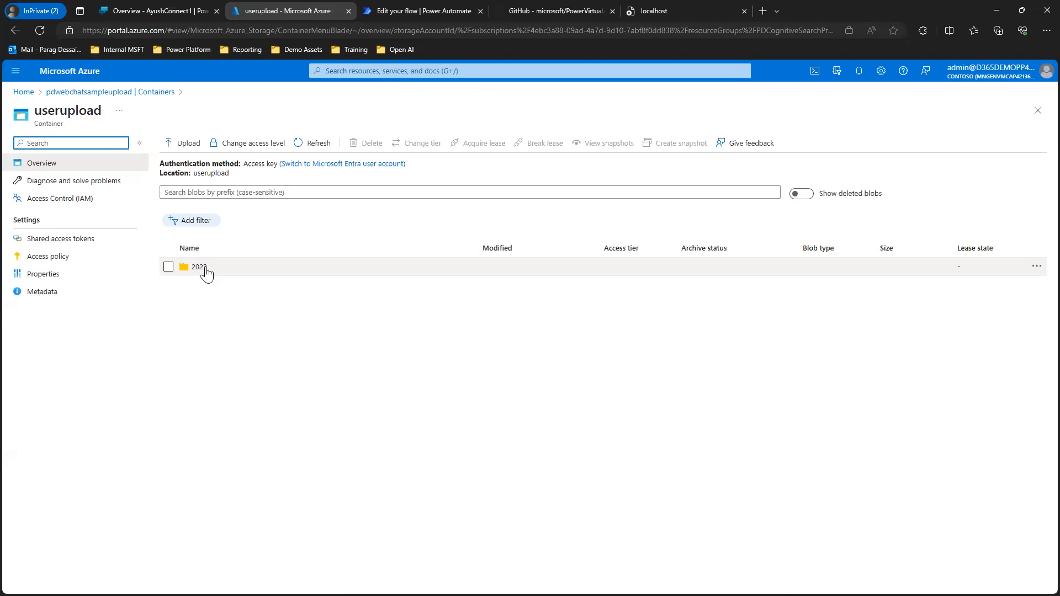
left_click(144, 93)
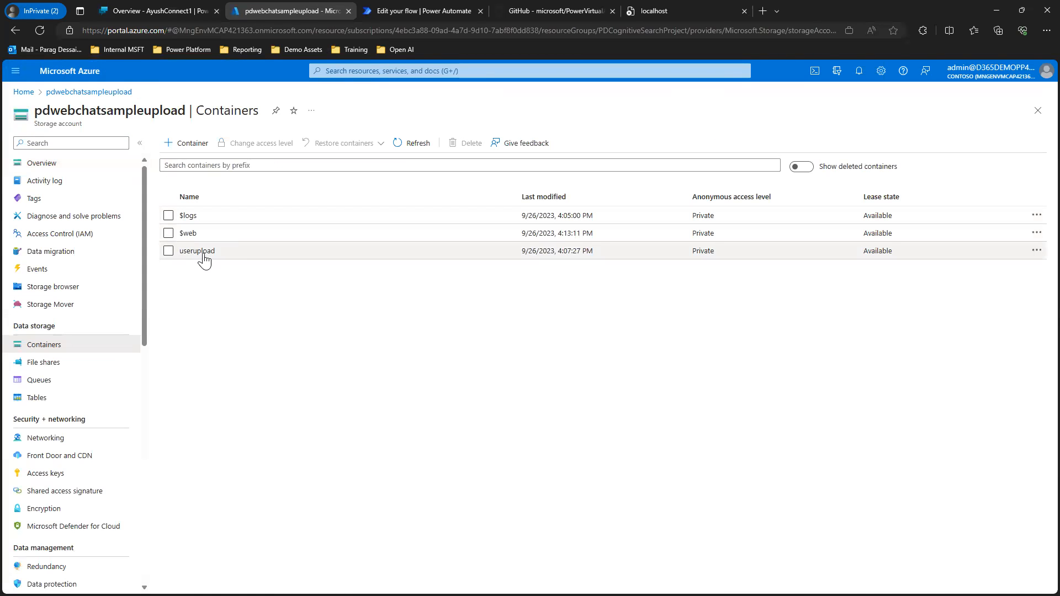
Step: Examine the storage account's CORS rule for the Blob service, including its allowed origin, methods, allowed headers and exposed headers
left_click_drag(145, 326, 135, 431)
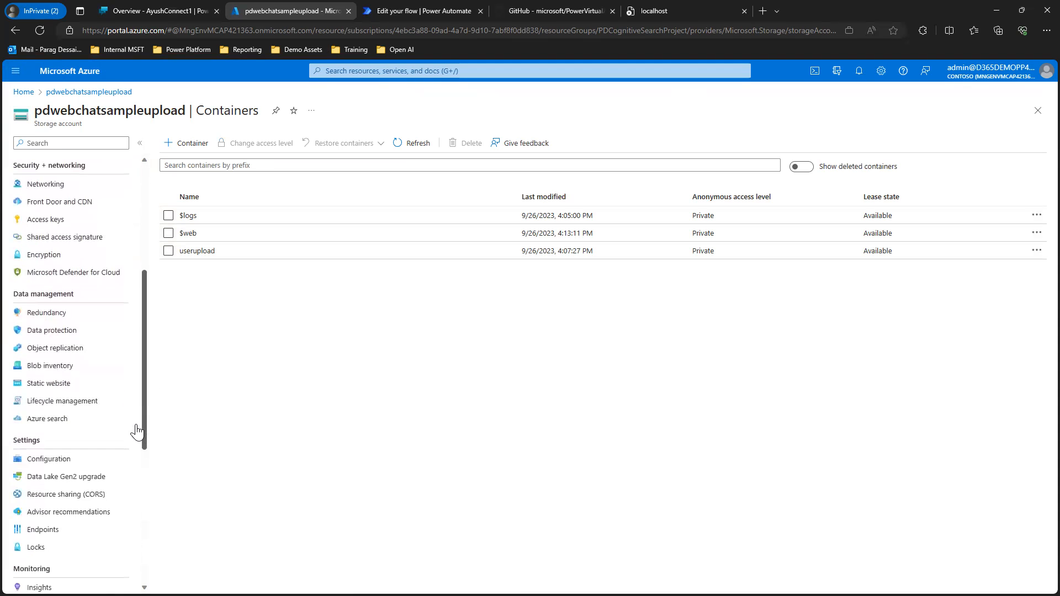
left_click(76, 497)
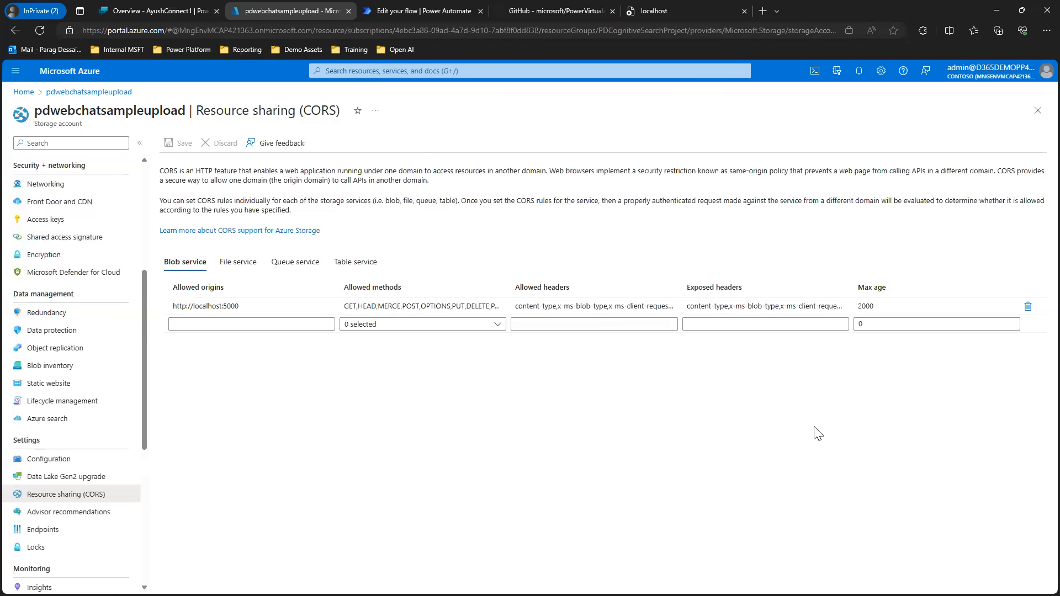
left_click(171, 308)
left_click_drag(265, 307, 169, 307)
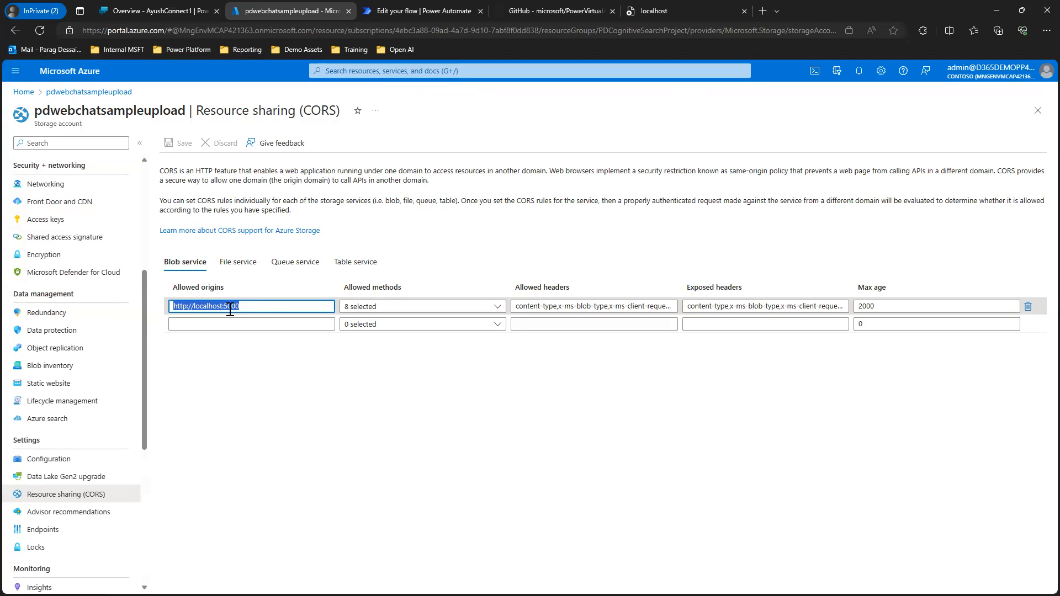
left_click(406, 308)
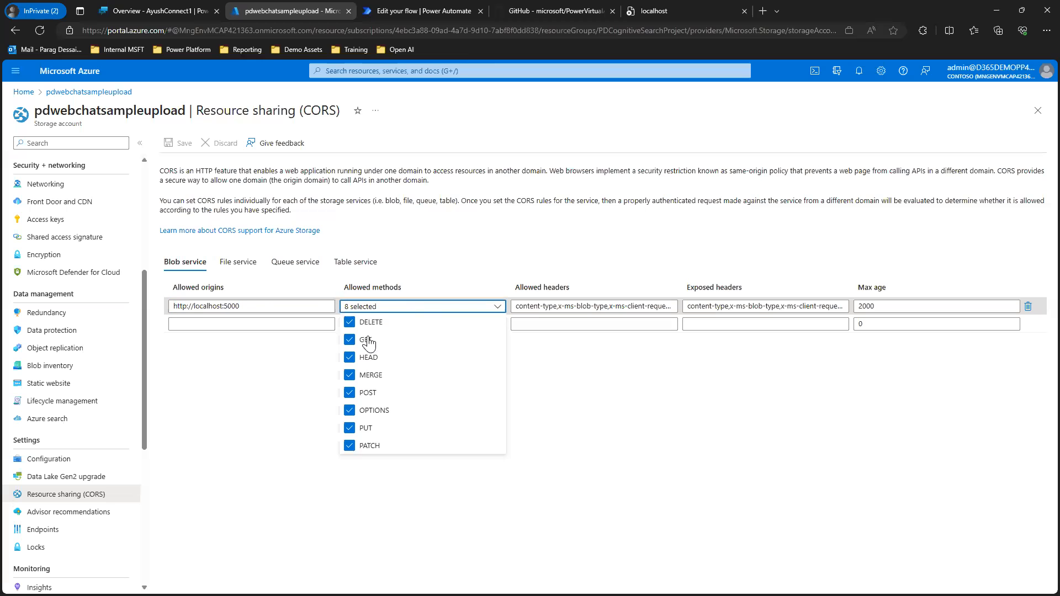
left_click(391, 308)
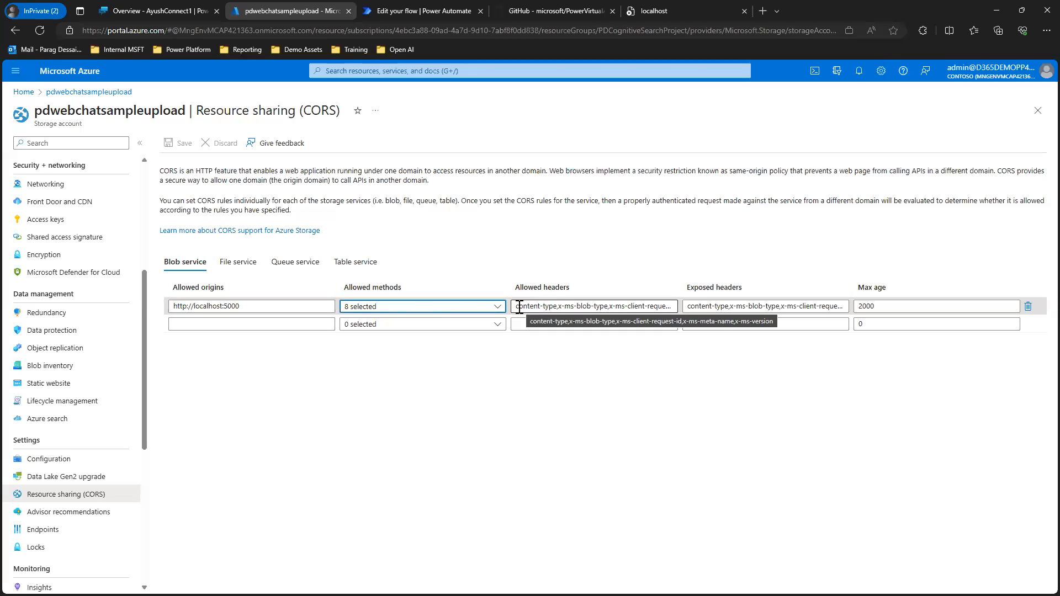
left_click_drag(516, 306, 895, 315)
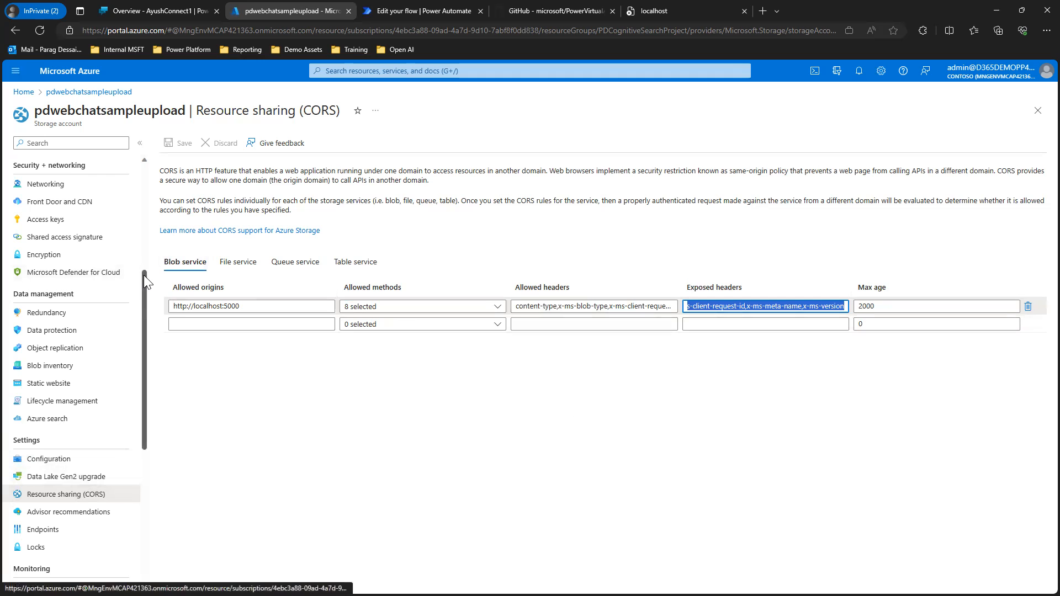
Step: View the storage account's access keys page, and check the account name on its overview
left_click_drag(143, 278, 151, 190)
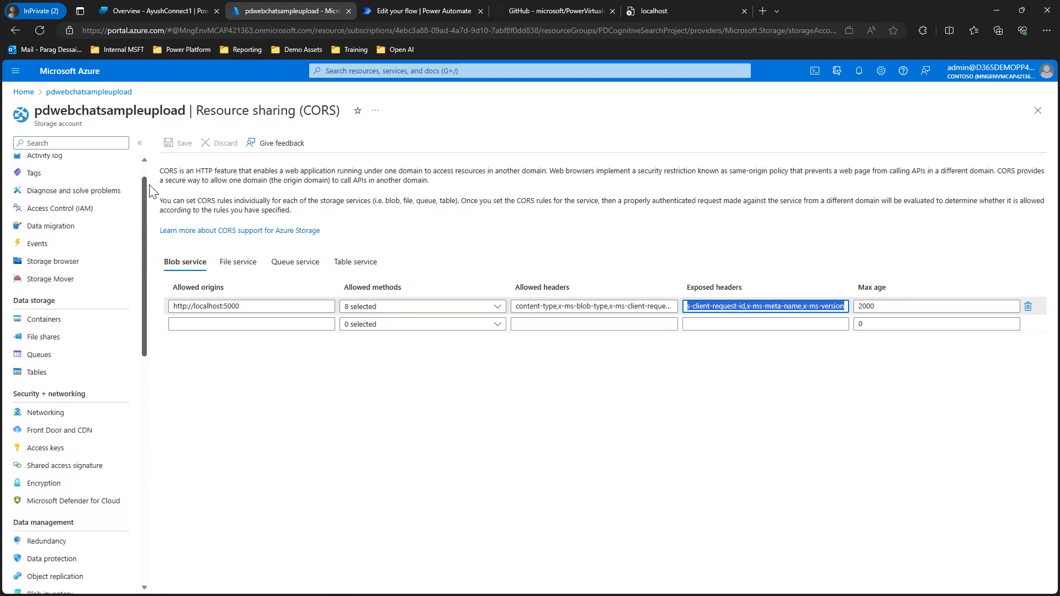
left_click(48, 449)
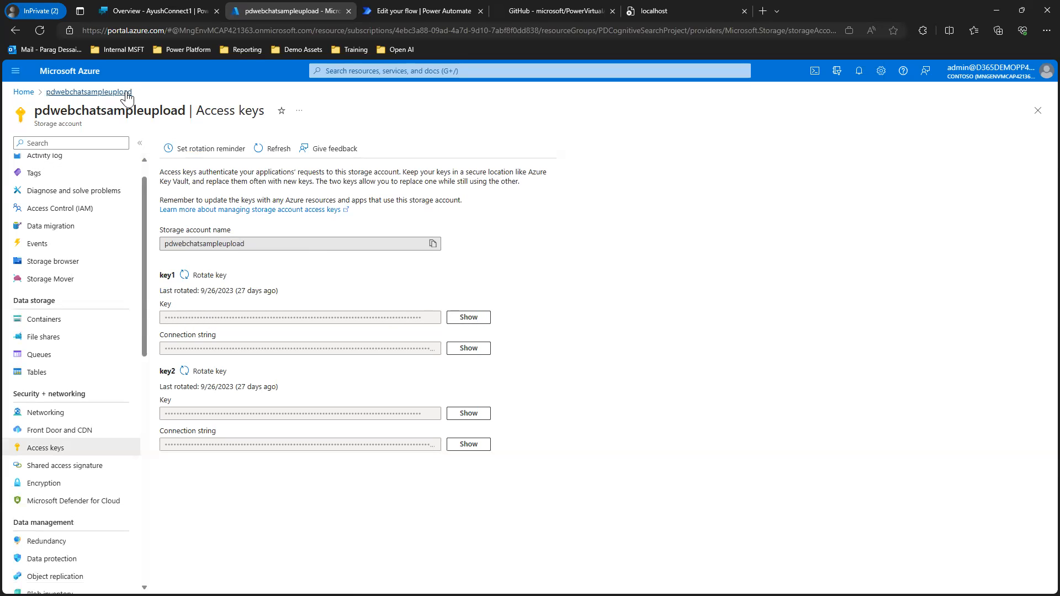
scroll(75, 199, "up", 2)
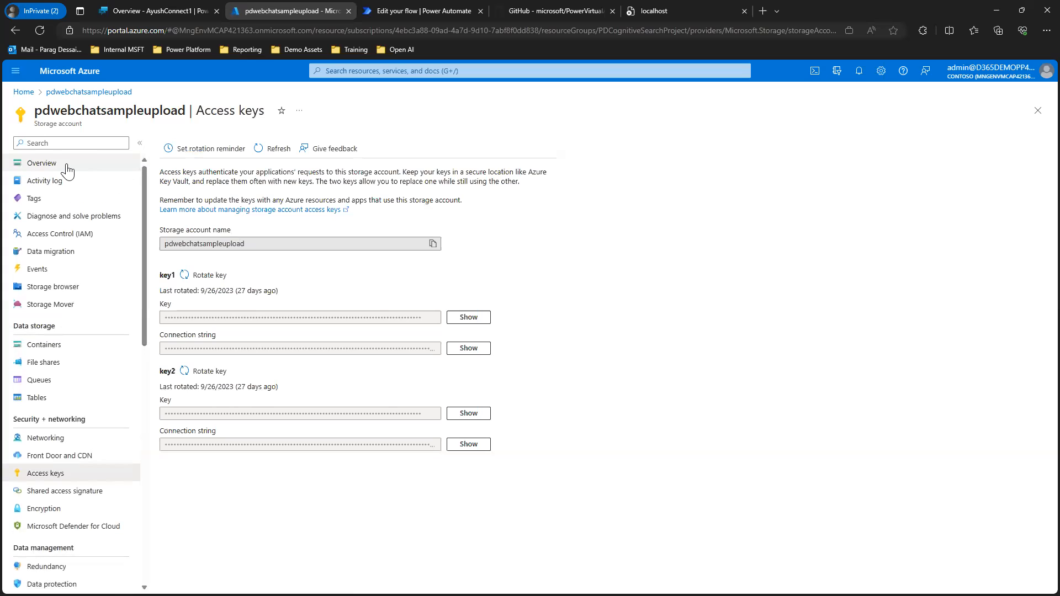
left_click(72, 163)
left_click_drag(190, 112, 33, 116)
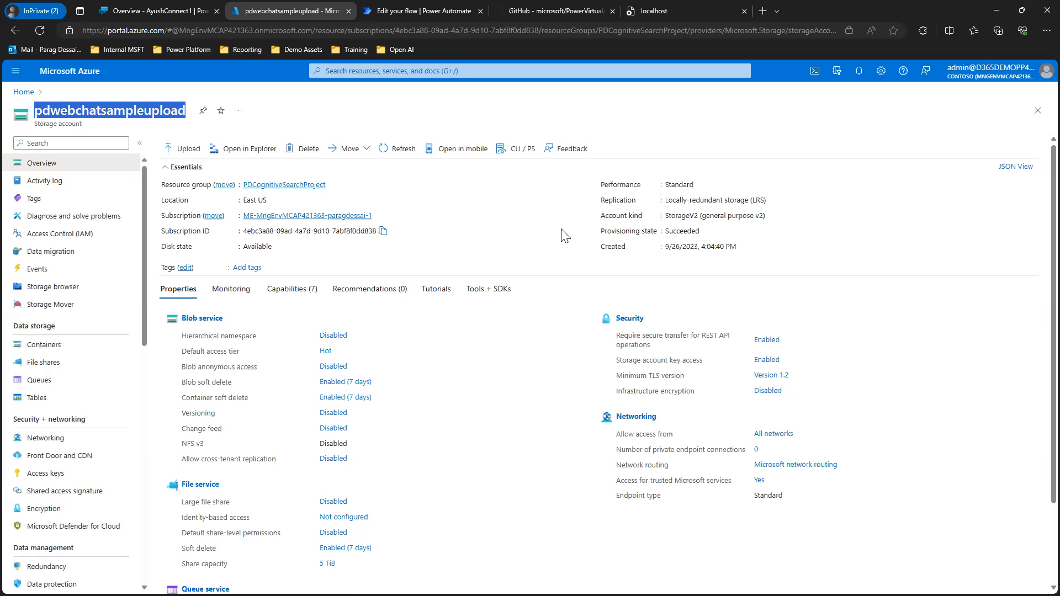
Step: Switch to the PowerVirtualAgentsSamples GitHub repository and open the 2.location-and-file-uploading sample within BuildYourOwnCanvasSamples
left_click(540, 11)
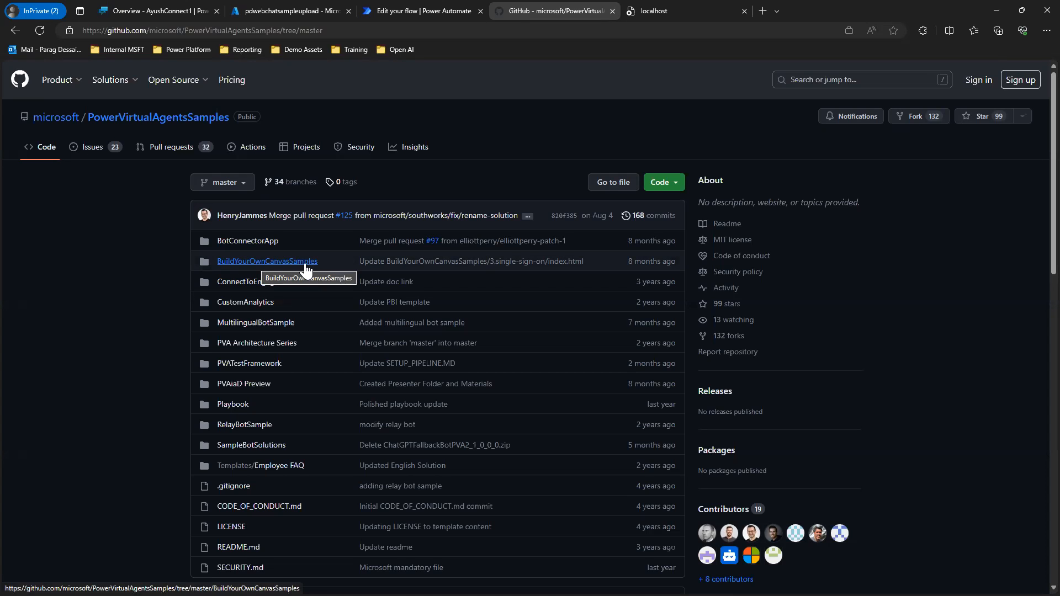
left_click(264, 265)
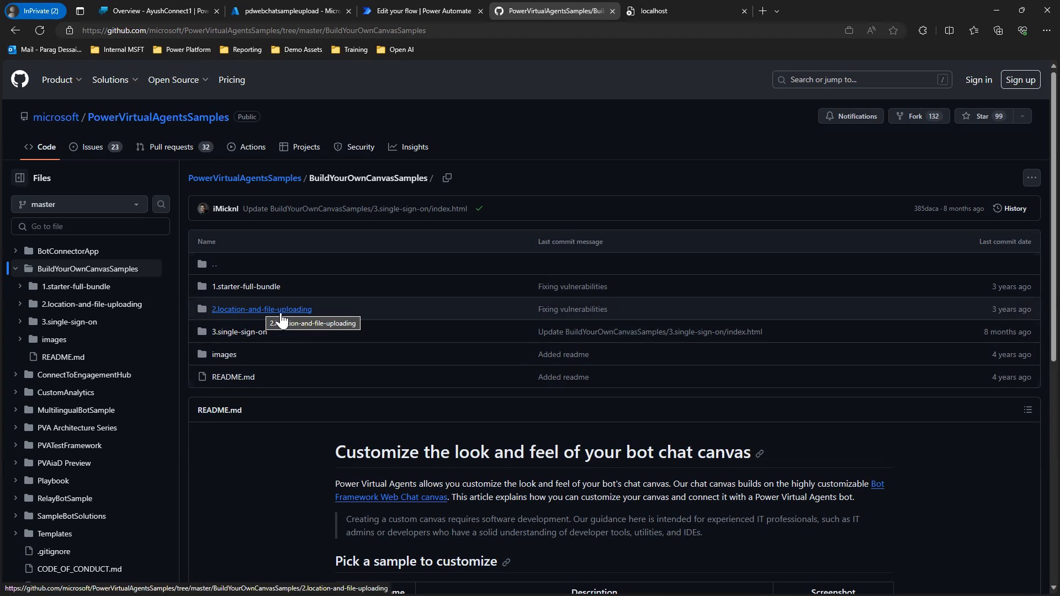
left_click(261, 309)
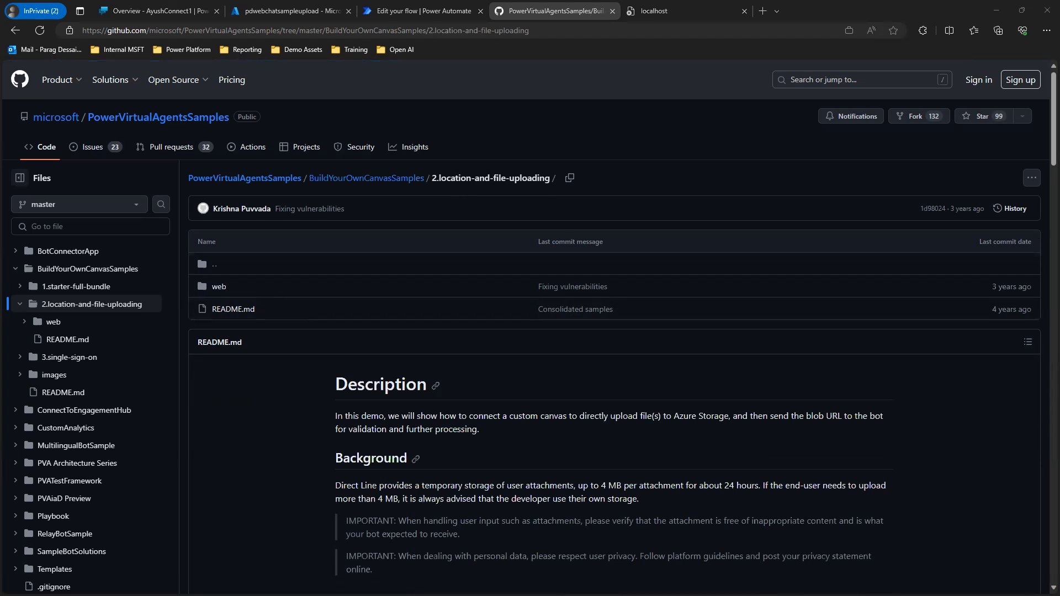
Step: Switch to the local copy in File Explorer and open the web folder of the 2.location-and-file-uploading sample
key("alt+Tab")
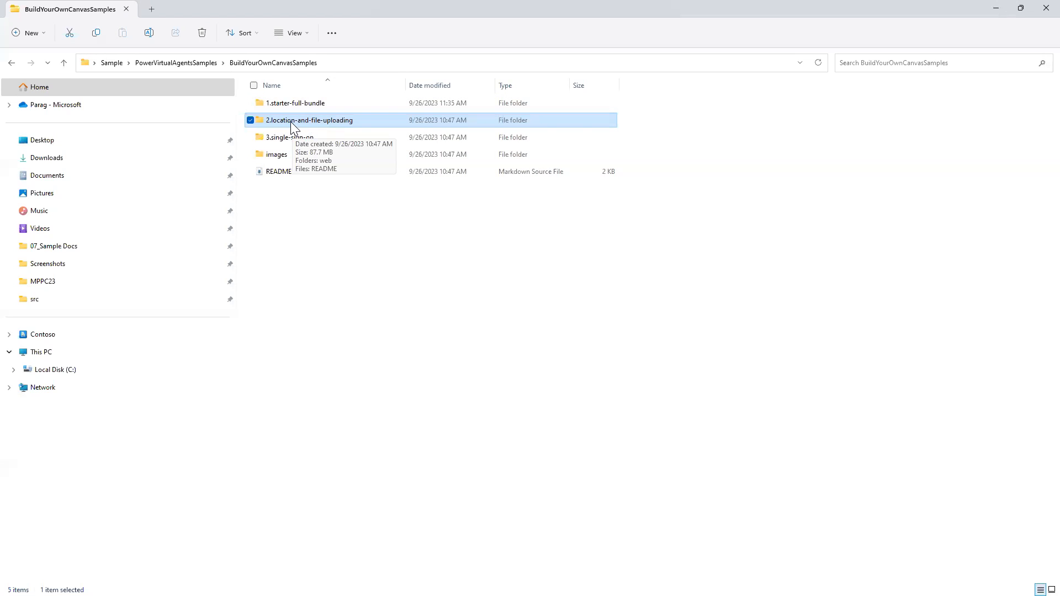
double_click(329, 123)
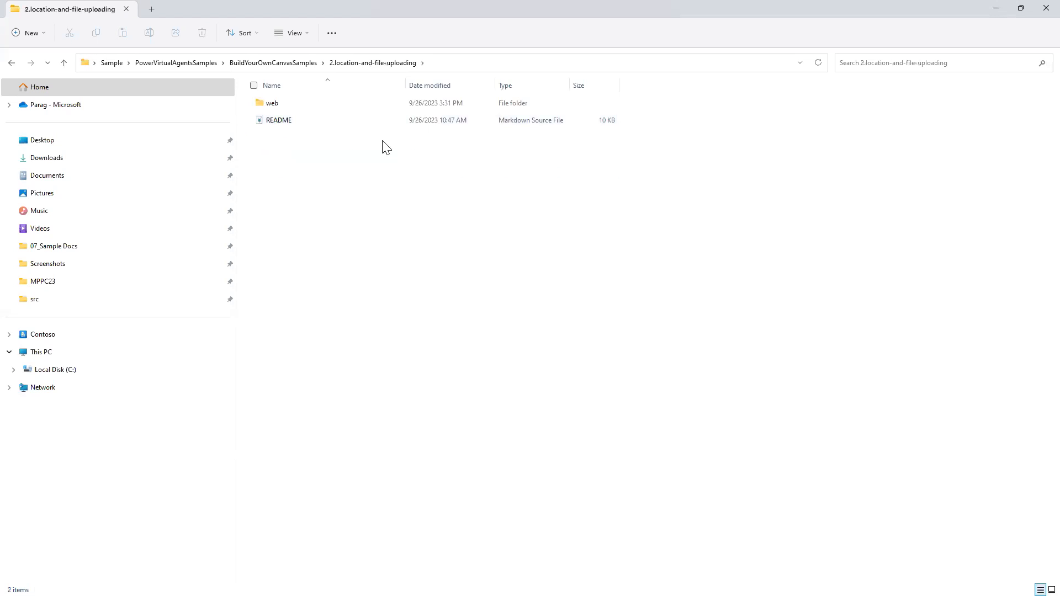
double_click(272, 105)
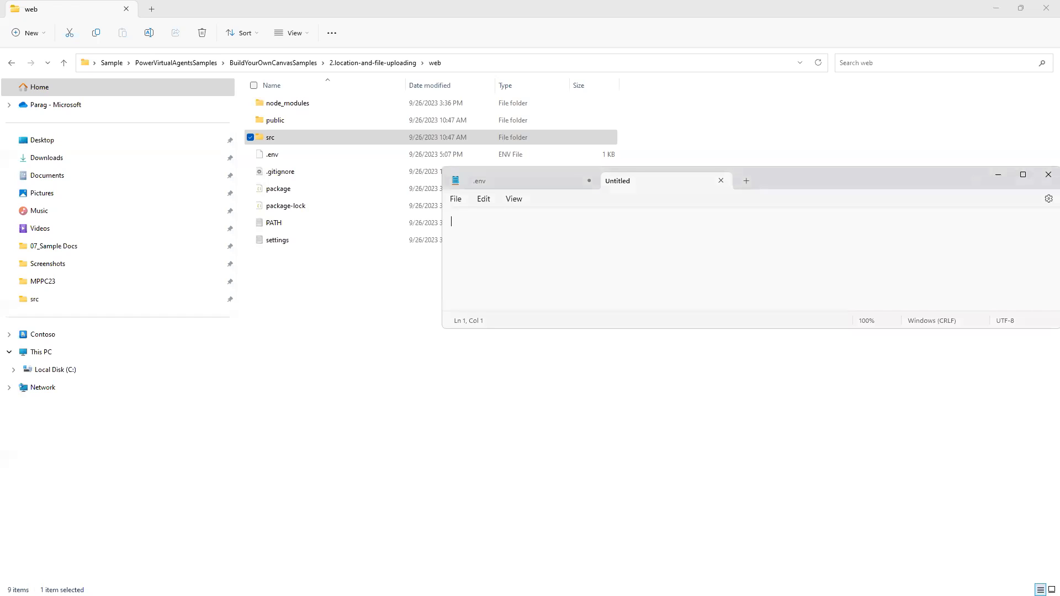
Step: Review the .env file's storage account name, storage account key, bot ID and bot tenant ID settings in Notepad
left_click(531, 184)
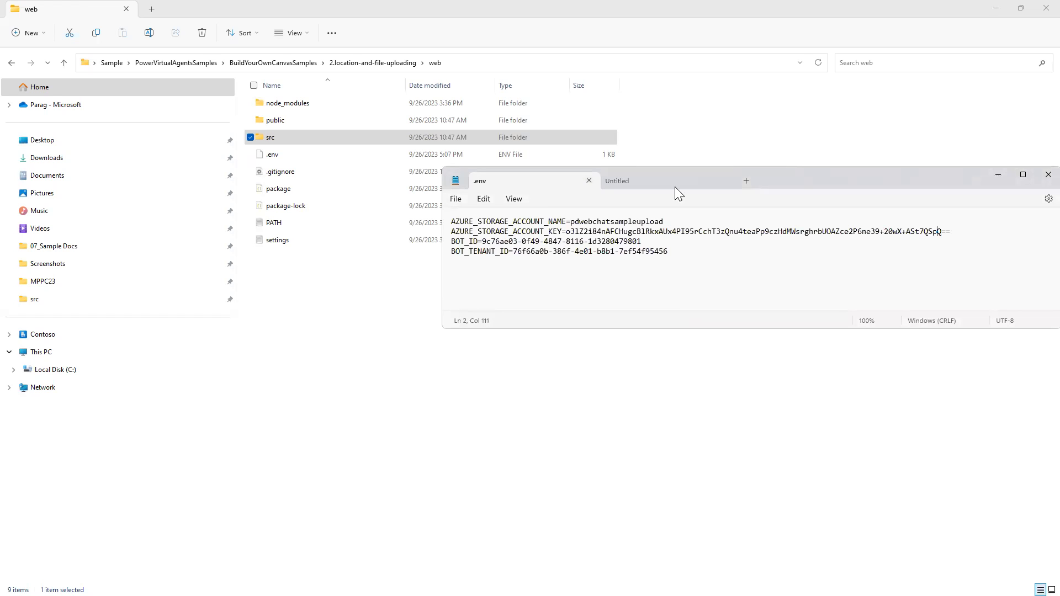
left_click_drag(852, 172, 668, 179)
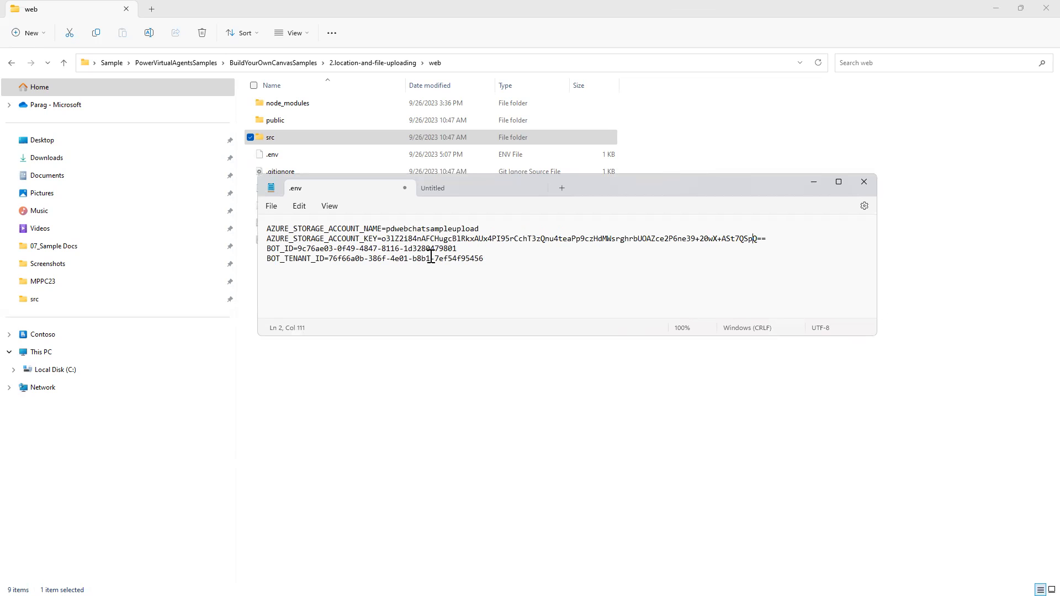
left_click_drag(266, 229, 481, 258)
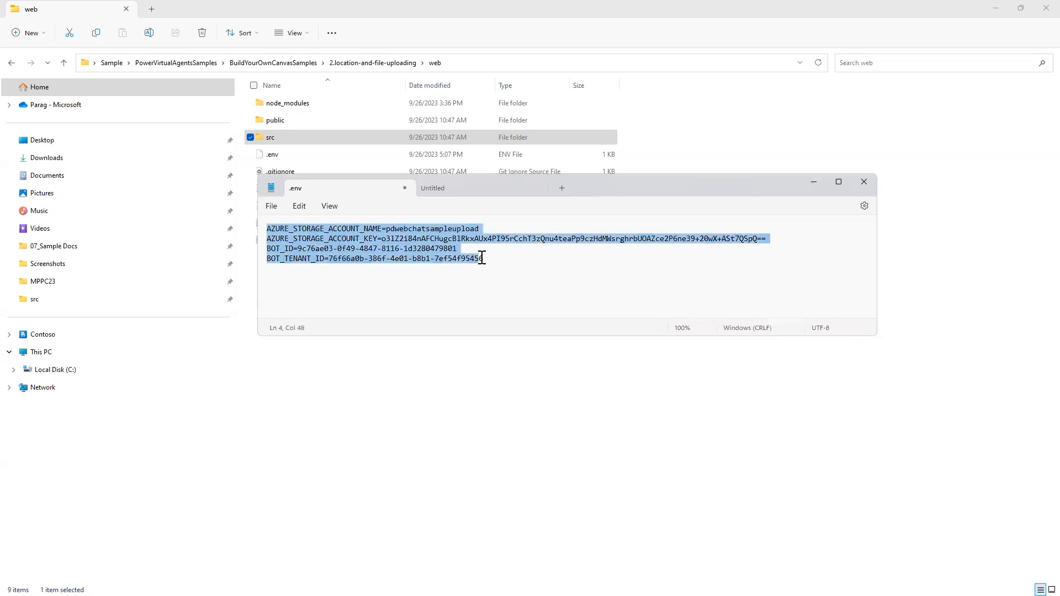
left_click(290, 227)
double_click(381, 229)
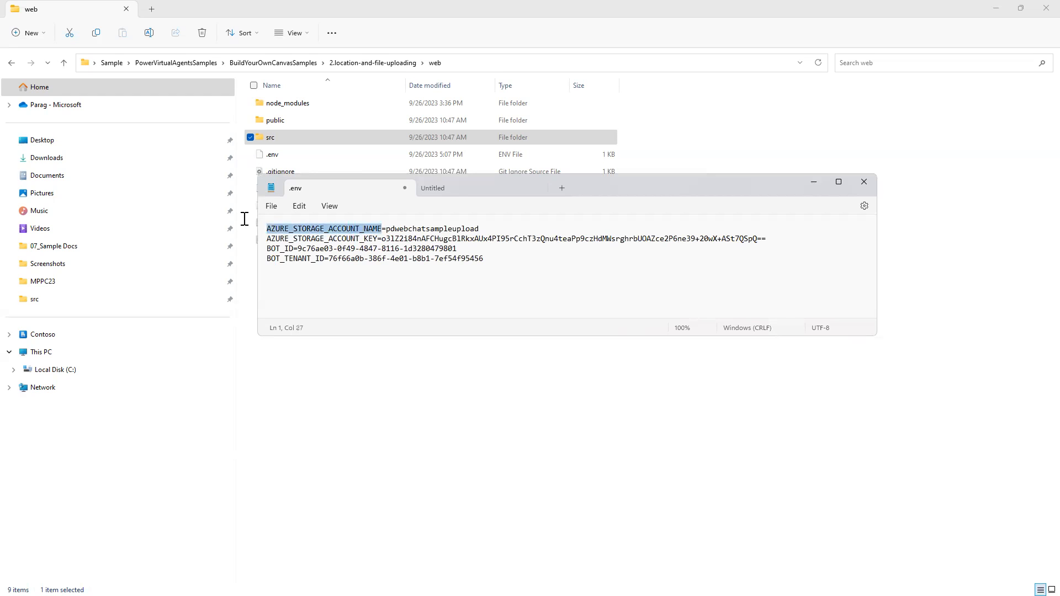
double_click(379, 238)
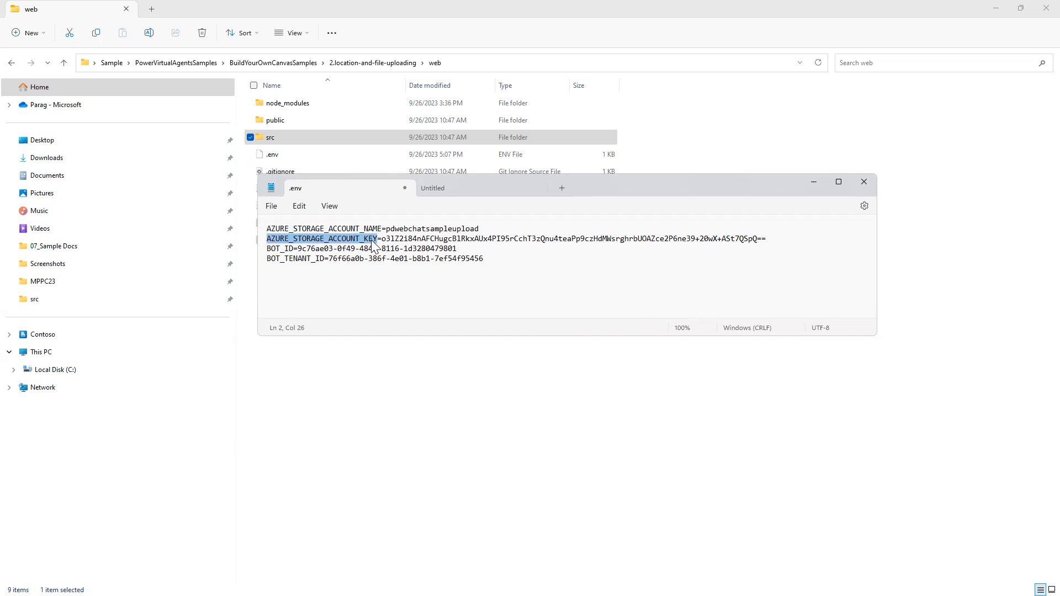
double_click(284, 249)
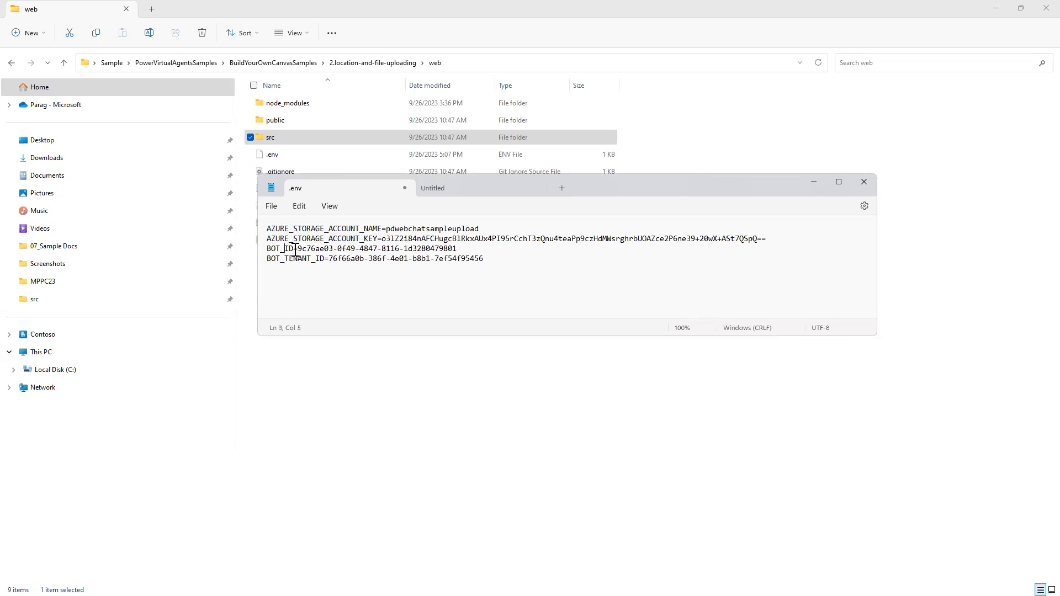
double_click(319, 259)
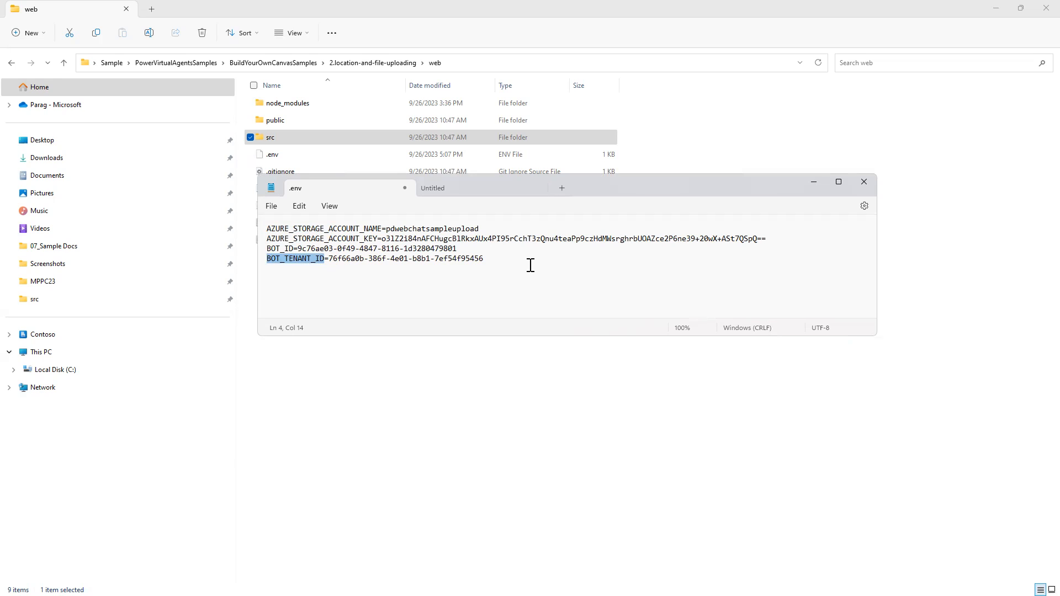
left_click_drag(495, 258, 263, 227)
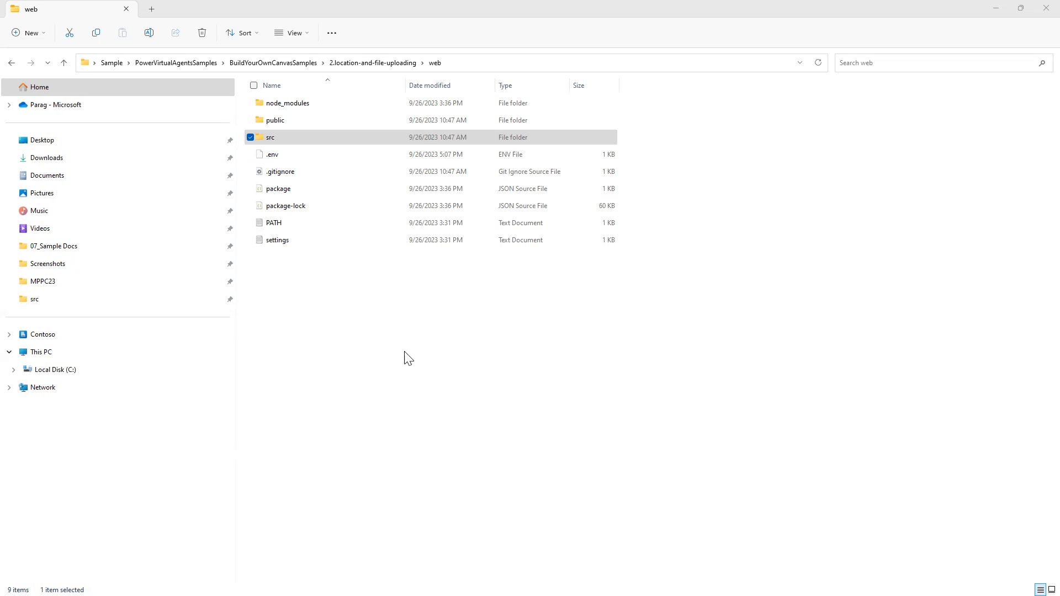
Step: Open the sample's src folder, switch to Visual Studio Code and display generateDirectLineToken.js
left_click(271, 138)
double_click(270, 138)
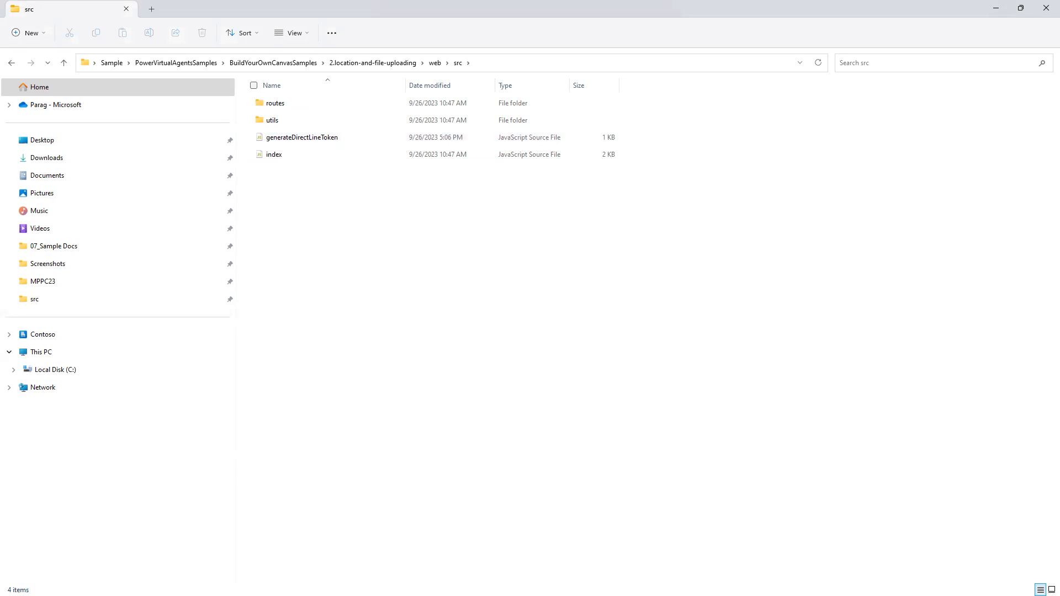
key("alt+Tab")
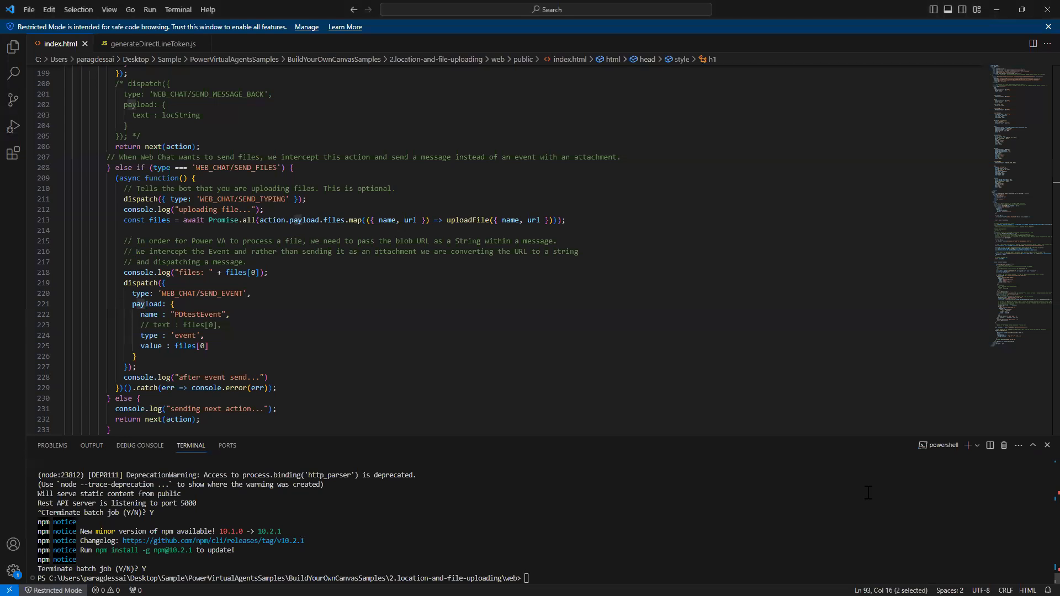
left_click(143, 46)
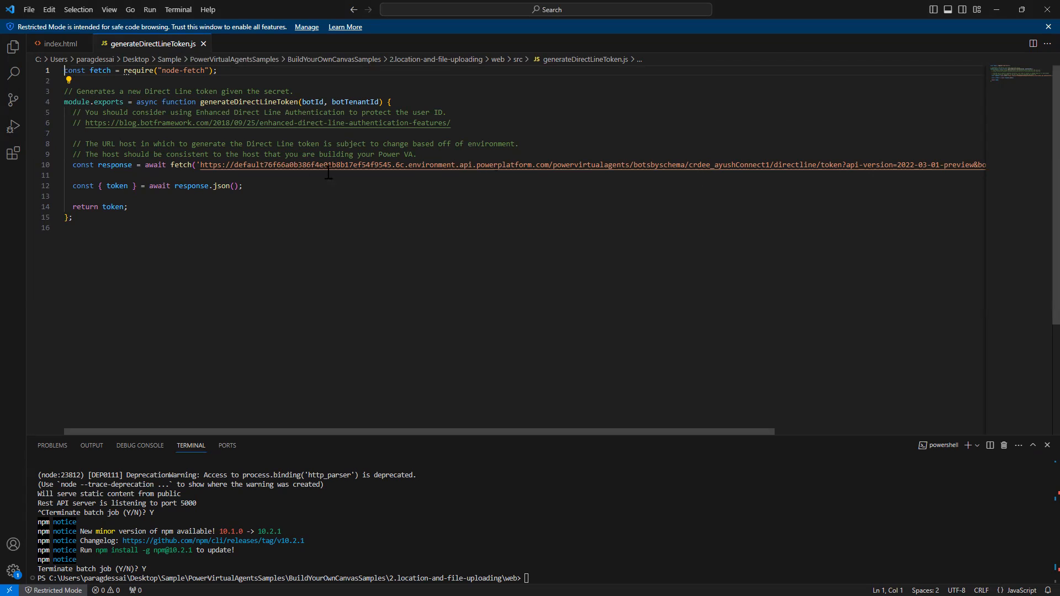
Step: Examine the Direct Line token endpoint URL in the fetch call, including the appended botId and tenantId parameters
left_click_drag(201, 165, 903, 177)
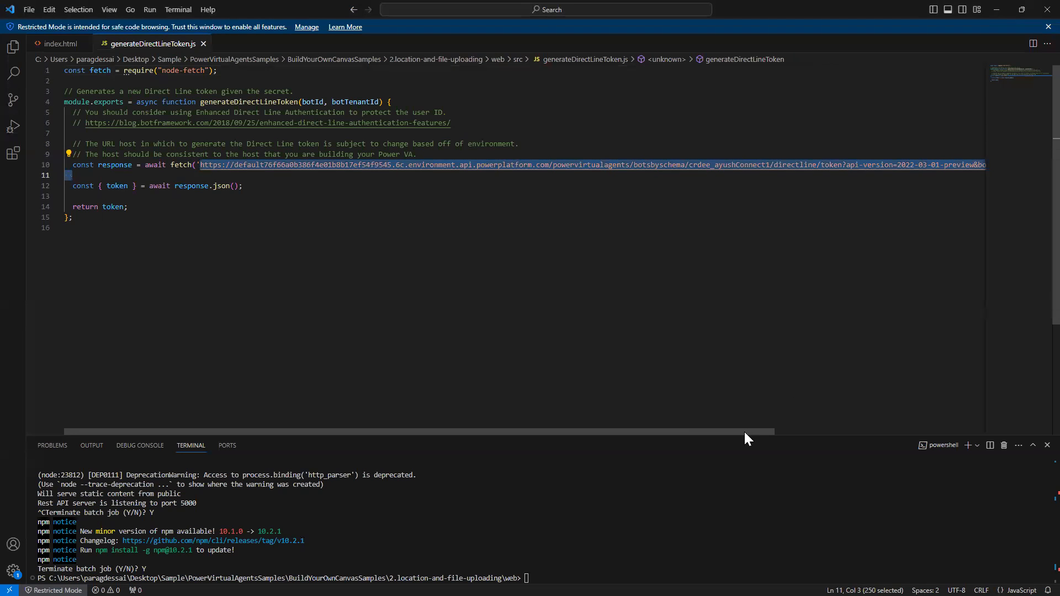
left_click_drag(746, 431, 997, 416)
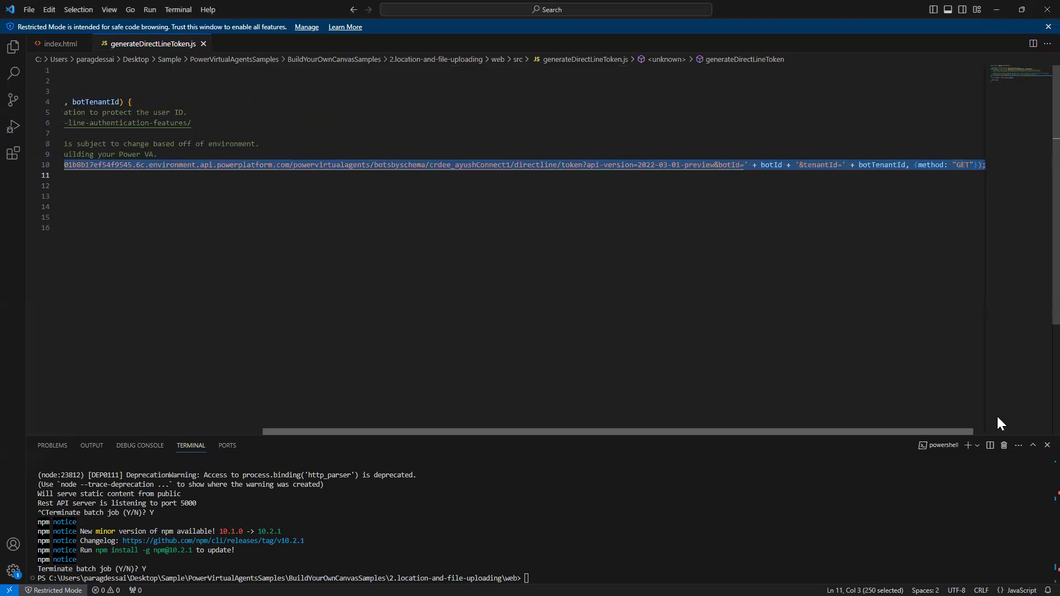
left_click(696, 200)
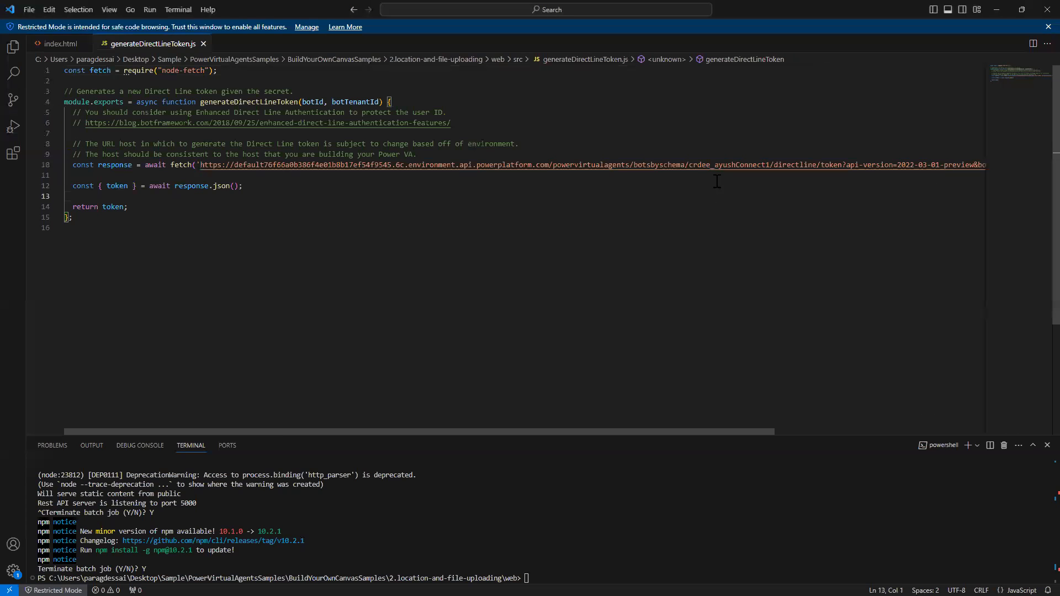
left_click_drag(757, 435, 871, 429)
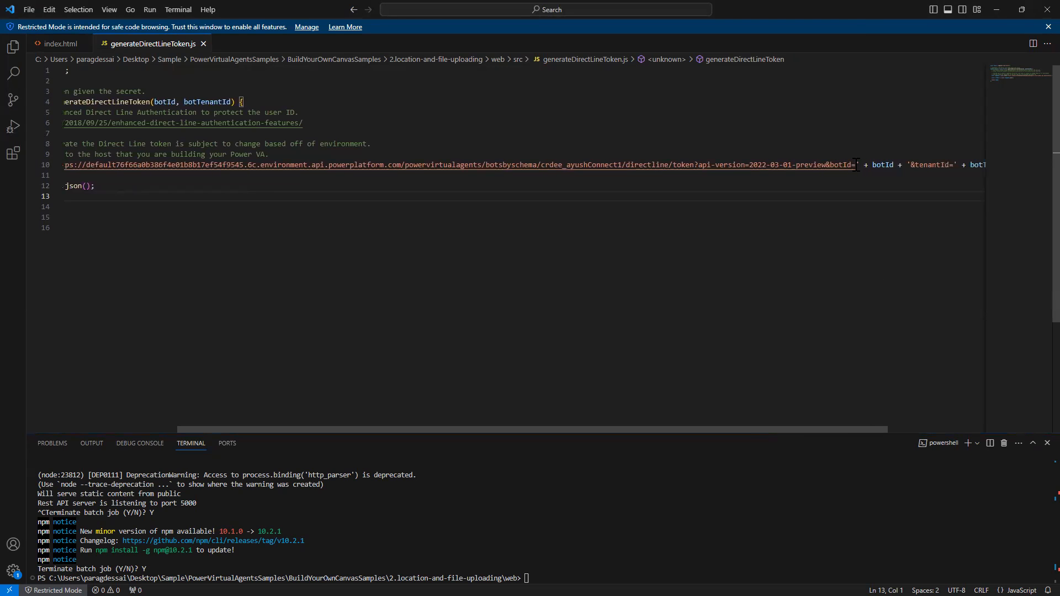
left_click_drag(856, 164, 191, 168)
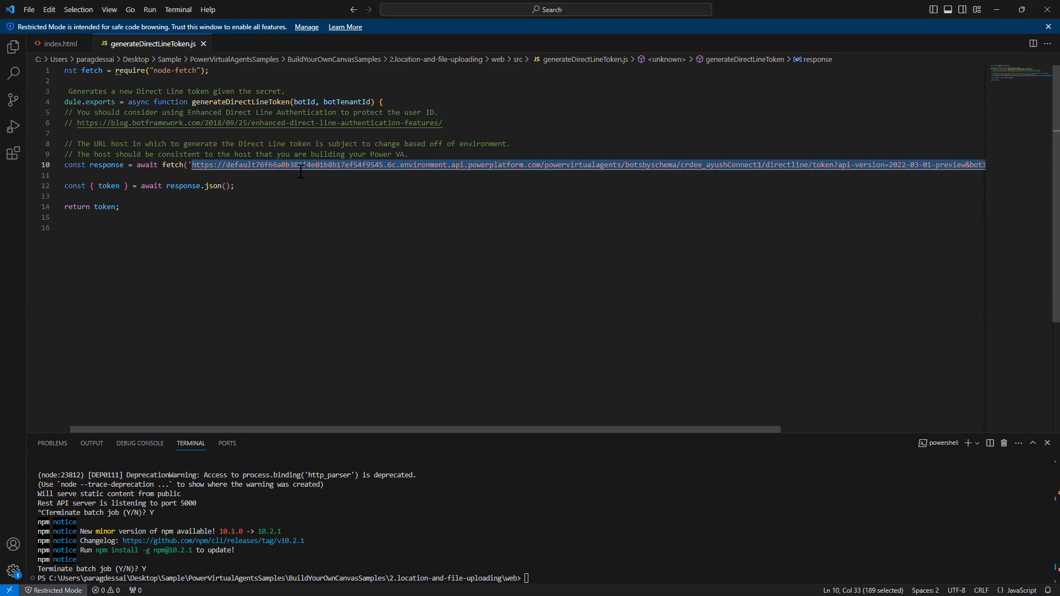
left_click(29, 9)
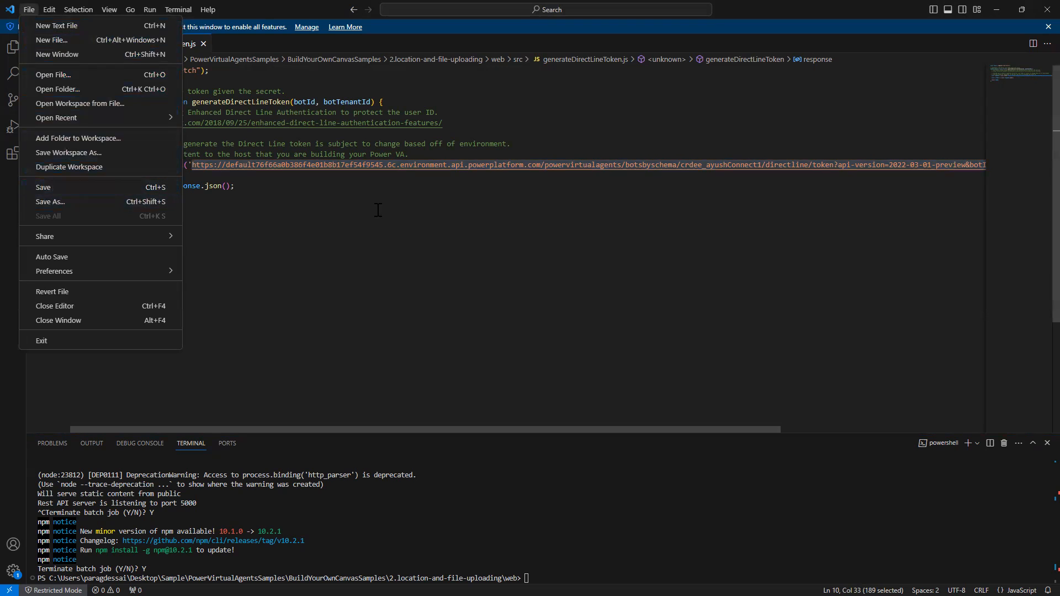
left_click(406, 210)
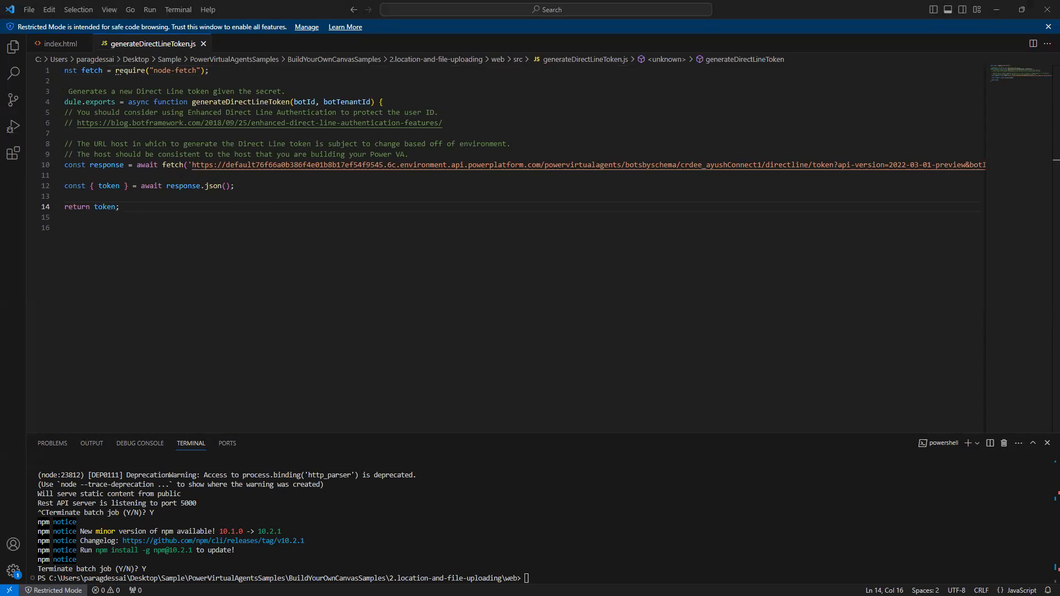
Step: Return to File Explorer, open the web folder's public subfolder and locate the index file there
key("alt+Tab")
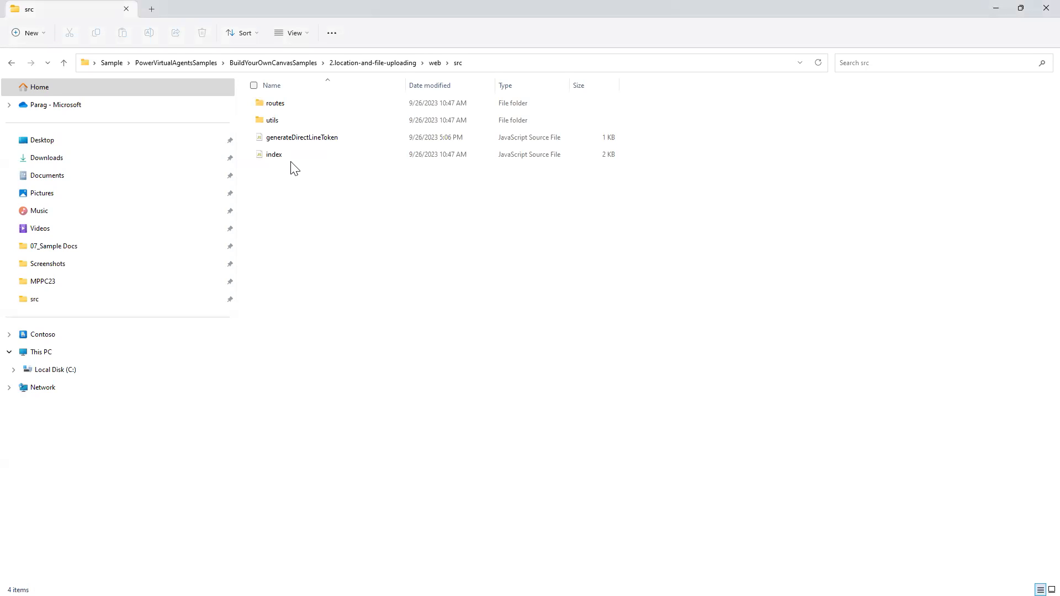
left_click(435, 63)
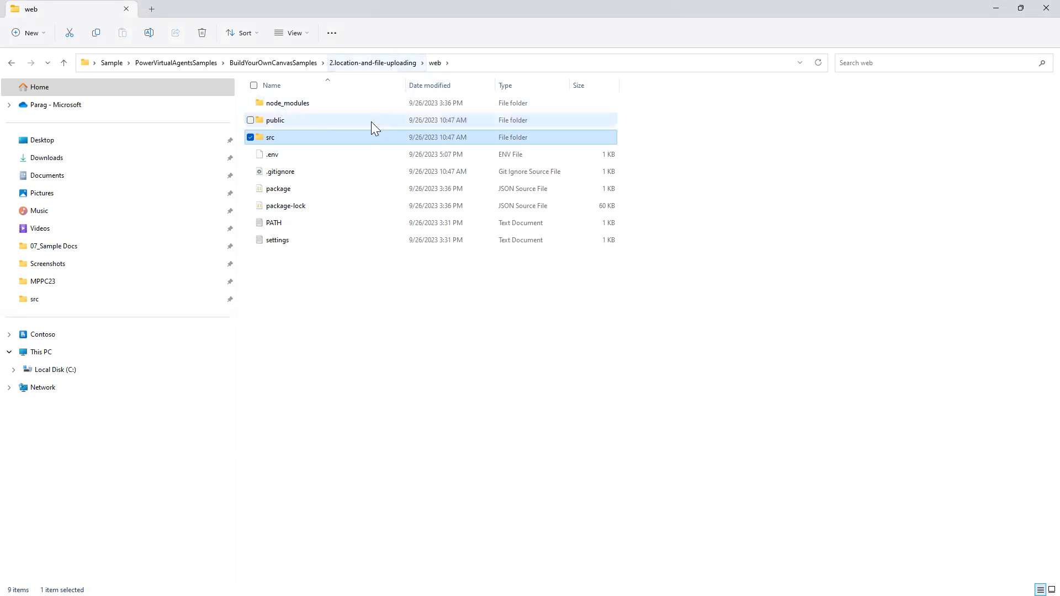
left_click(278, 125)
double_click(277, 125)
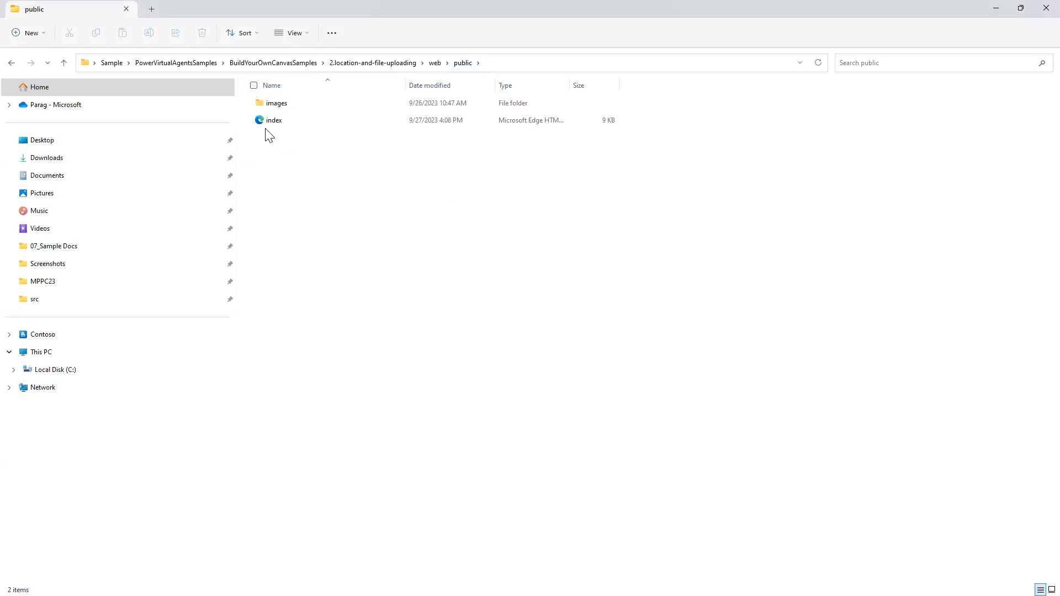
left_click(281, 126)
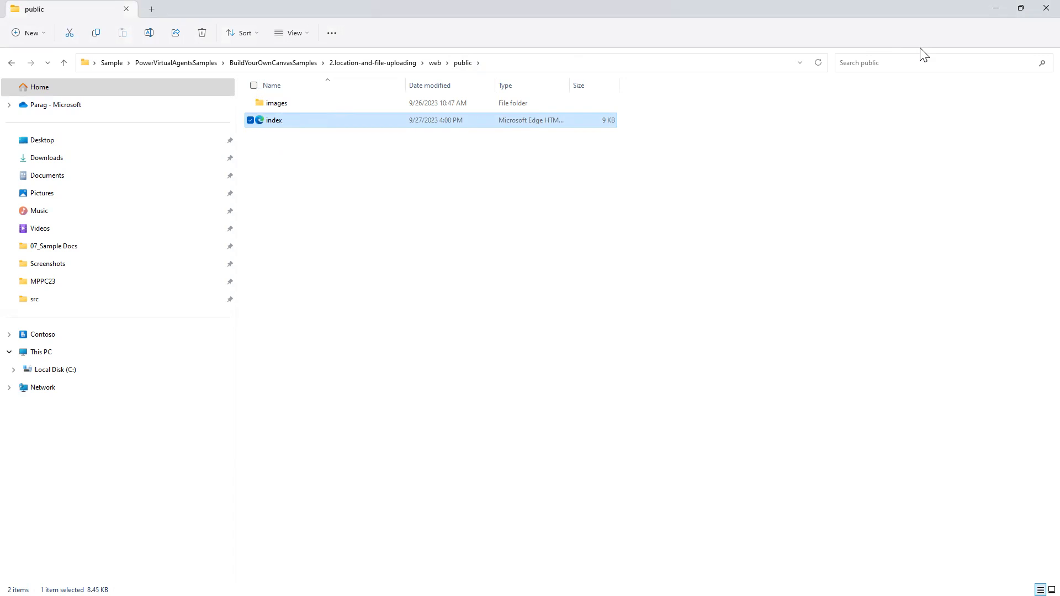
left_click(995, 11)
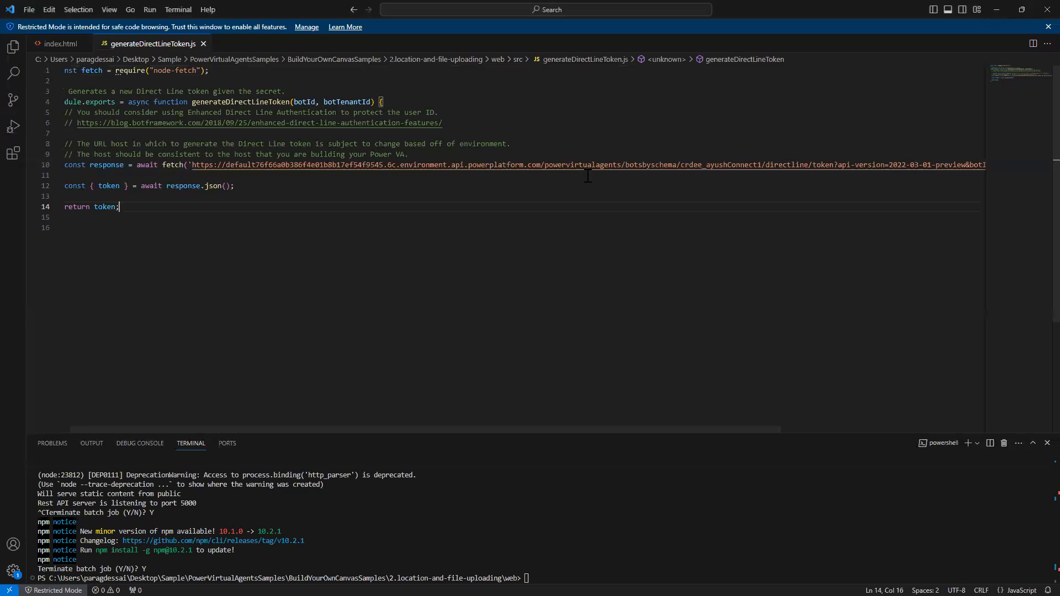
Step: Compare the commented-out WEB_CHAT/SEND_MESSAGE_BACK dispatch in index.html with the WEB_CHAT/SEND_EVENT dispatch that passes files[0] as the PDtestEvent value
left_click(56, 43)
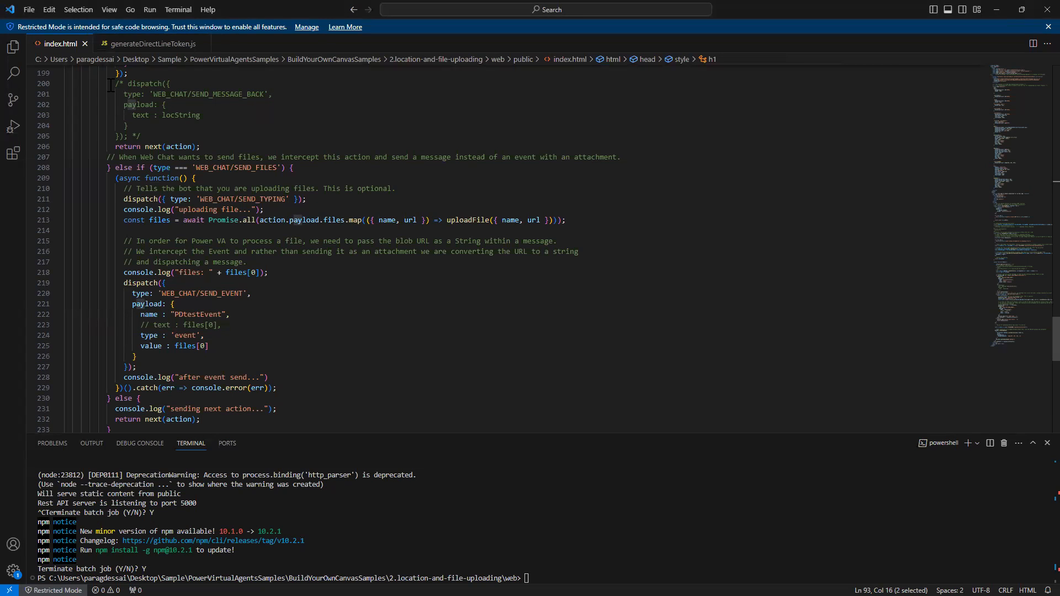
left_click_drag(120, 84, 143, 128)
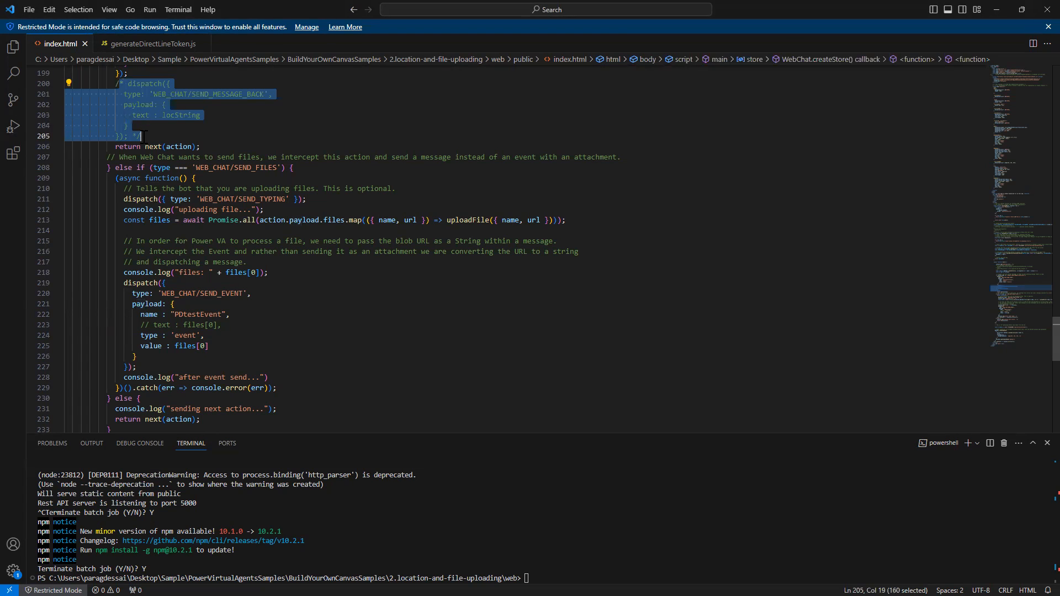
left_click(143, 136)
left_click_drag(123, 83, 142, 136)
left_click_drag(124, 283, 158, 368)
left_click(299, 357)
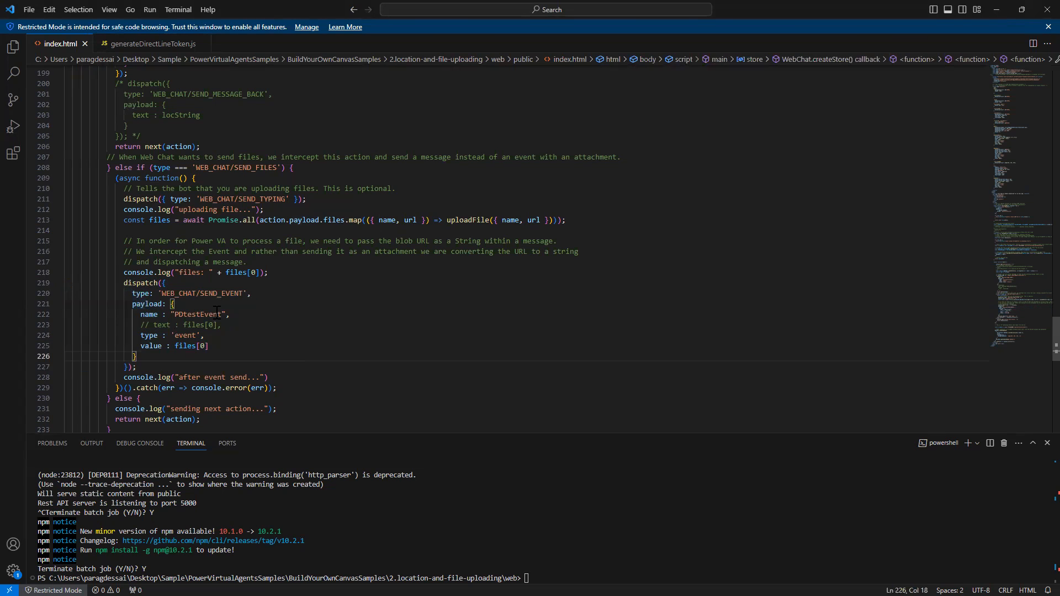
left_click_drag(125, 284, 153, 364)
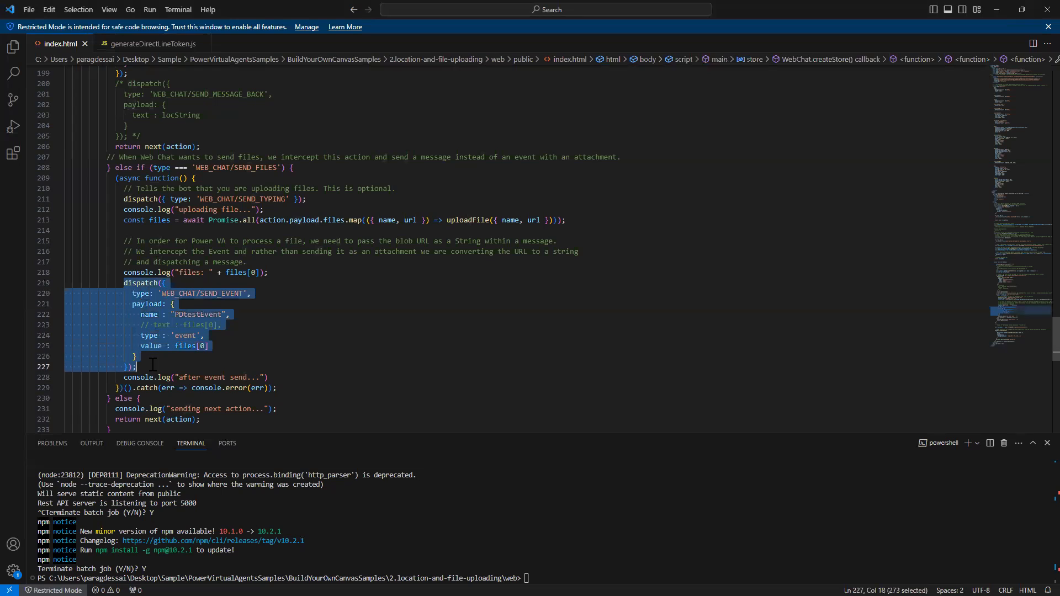
left_click(208, 346)
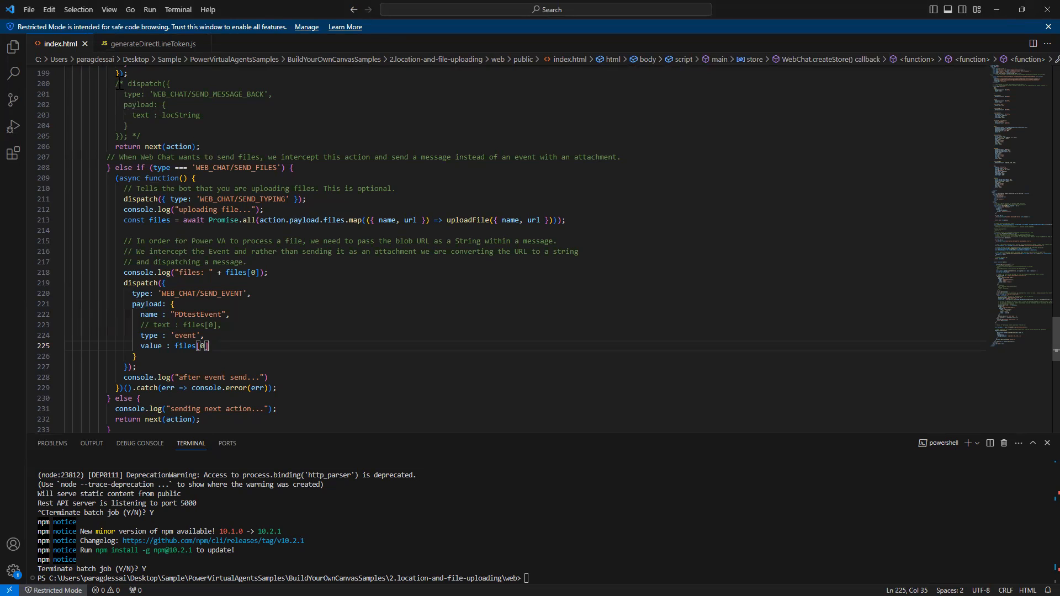
left_click_drag(128, 83, 158, 137)
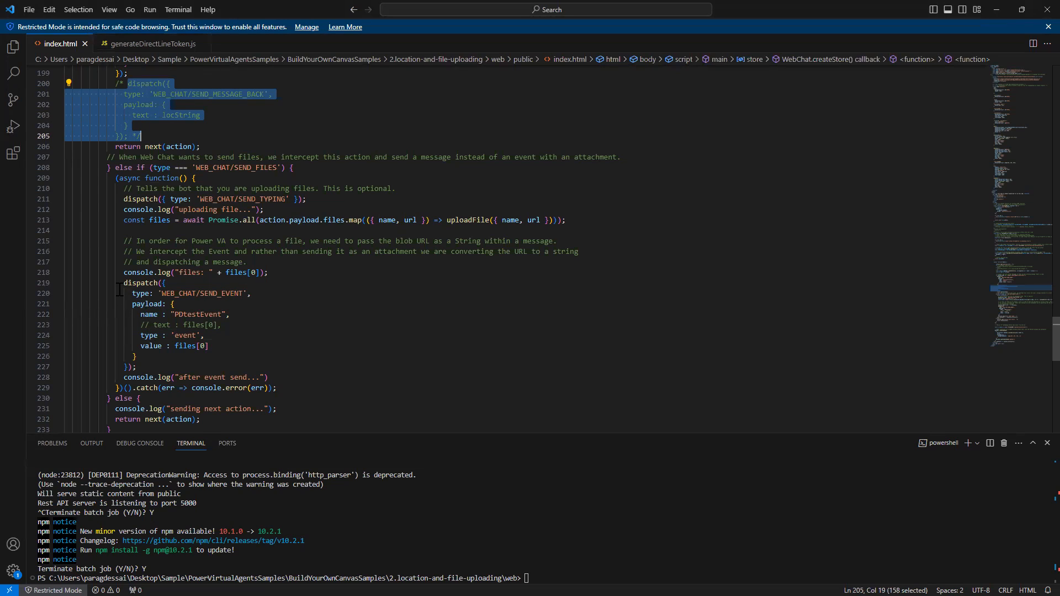
left_click(126, 283)
left_click(153, 358, "shift")
left_click_drag(148, 367, 148, 367)
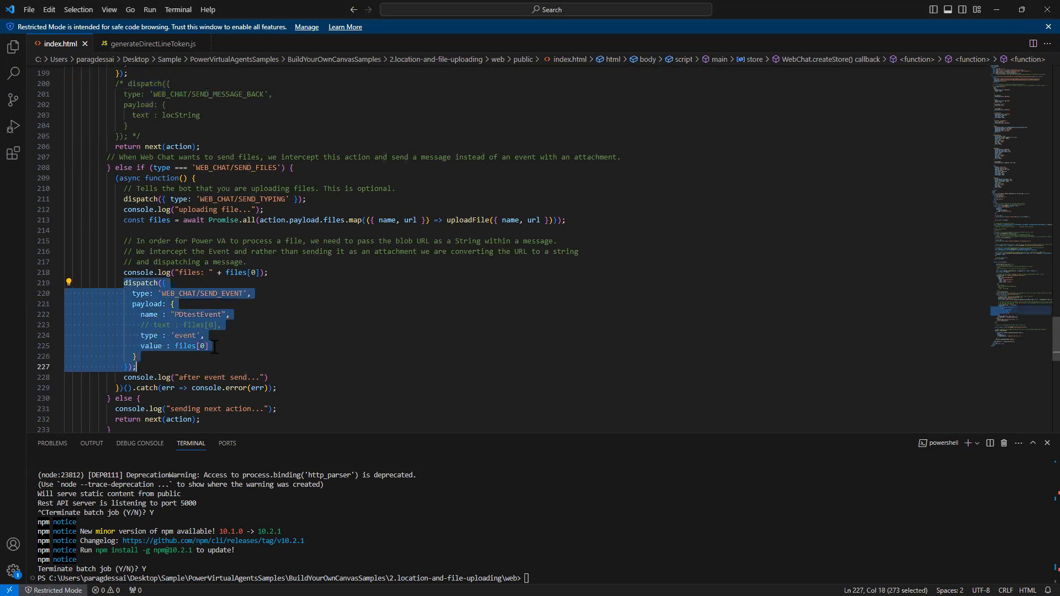
left_click(372, 335)
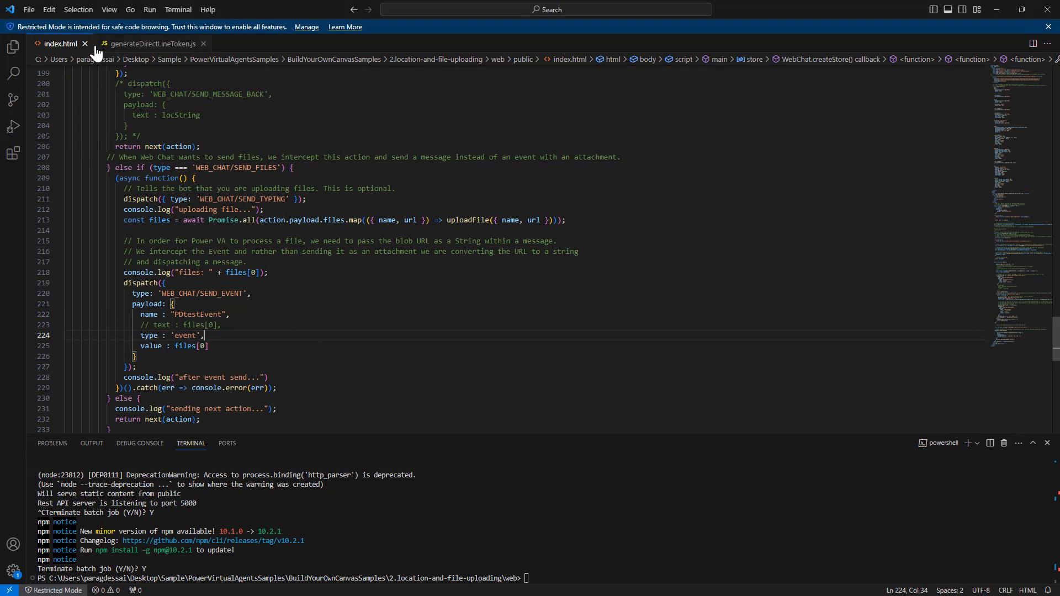
left_click(29, 9)
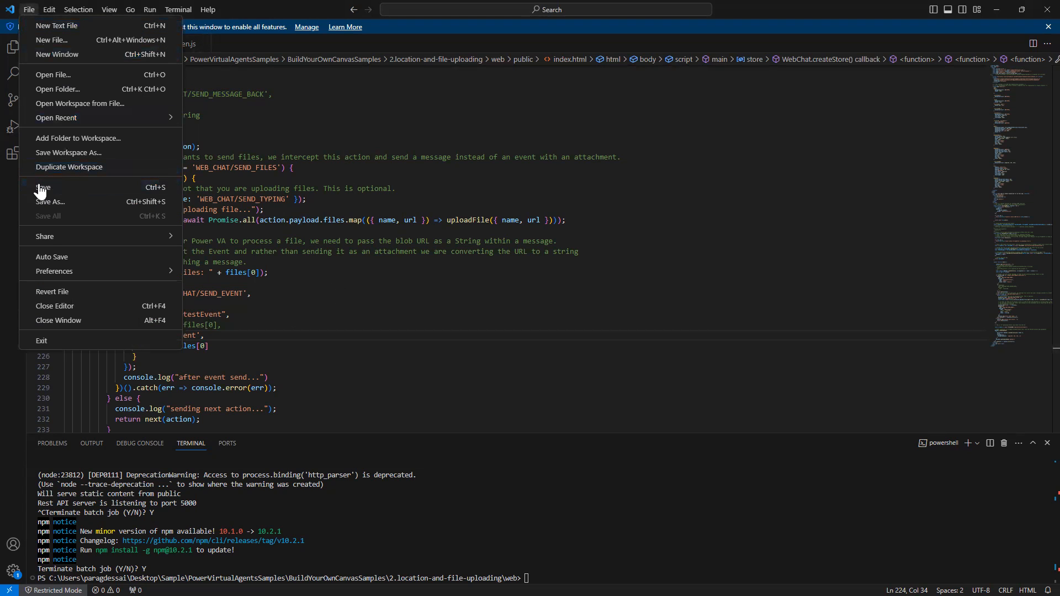
left_click(460, 275)
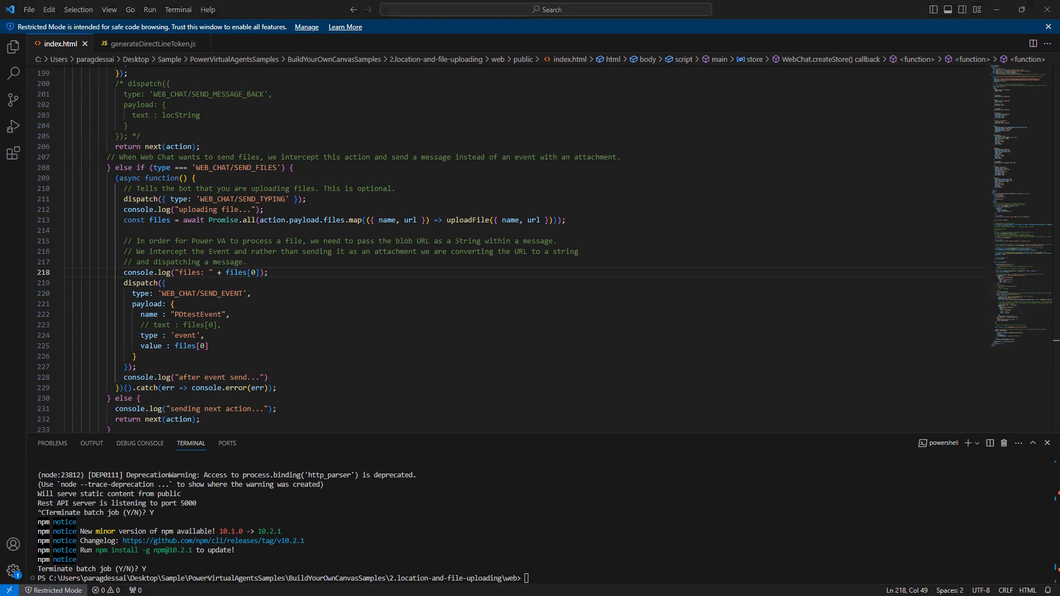
Step: Switch to Power Virtual Agents in the browser and open the fileUploaded topic of the AyushConnect1 bot
key("alt+Tab")
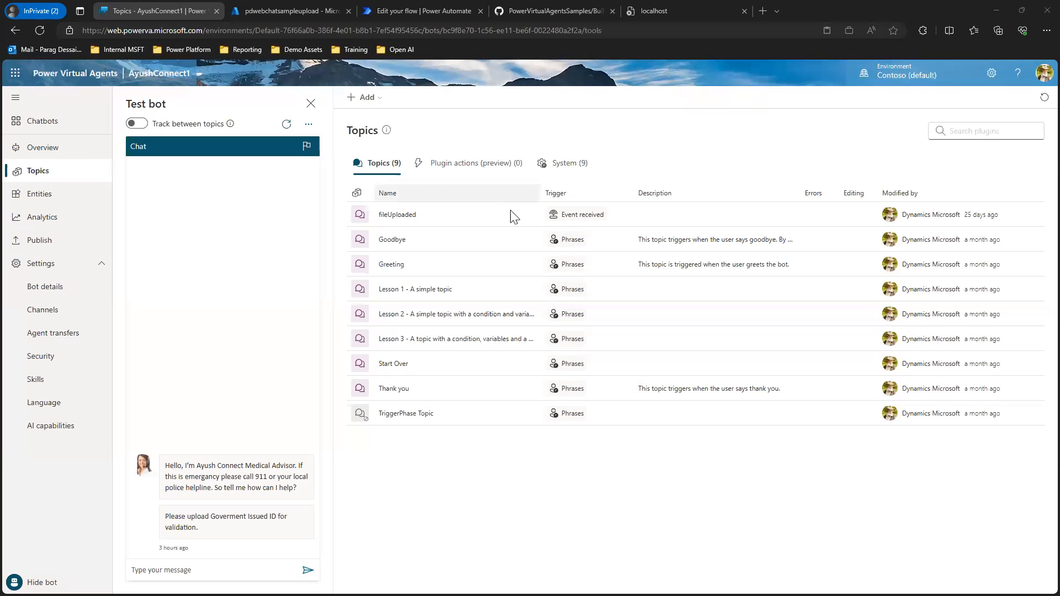
left_click(400, 219)
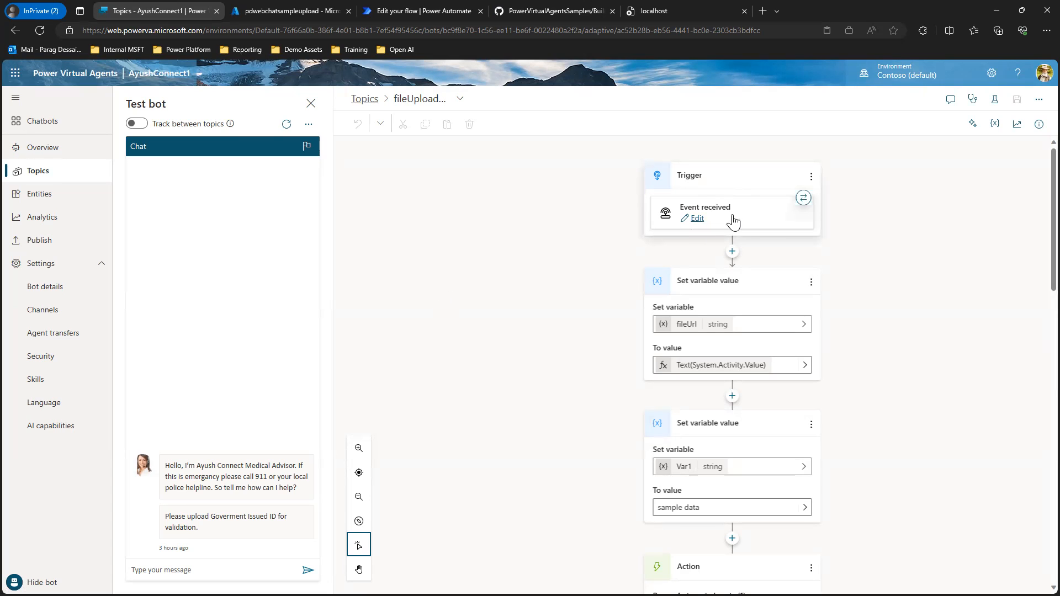
Step: Compare the event name in the fileUploaded topic's trigger properties with the name passed in index.html's WEB_CHAT/SEND_EVENT dispatch
left_click(696, 220)
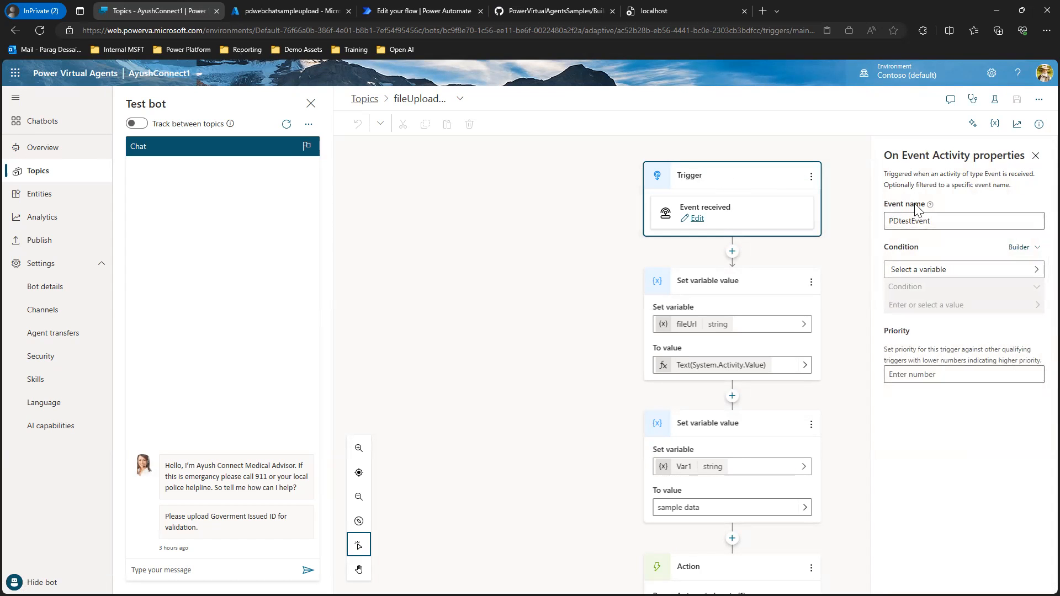
double_click(930, 221)
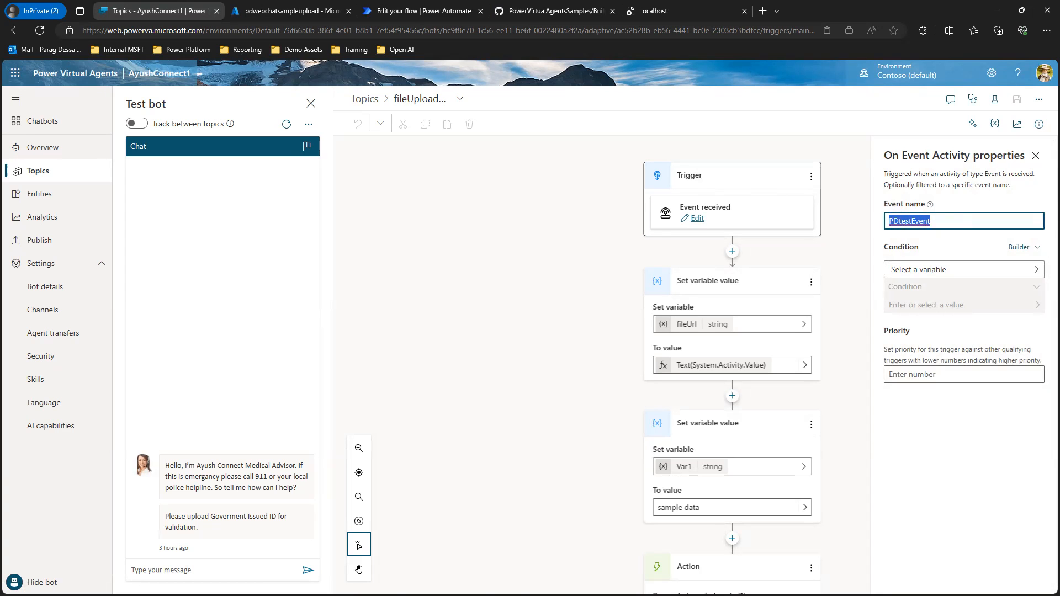
key("alt+Tab")
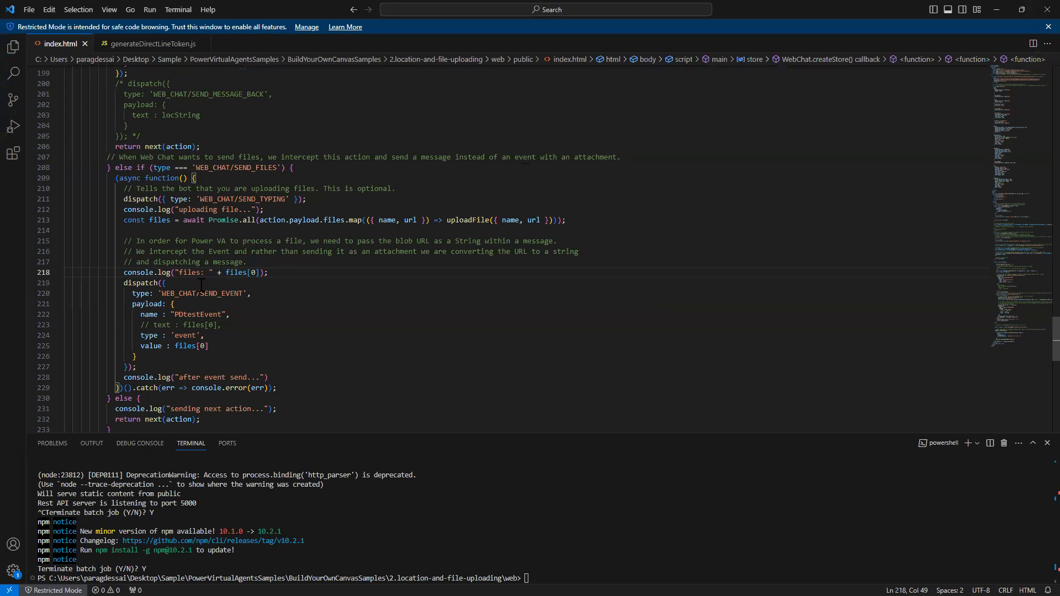
left_click(222, 314)
left_click_drag(222, 314, 176, 316)
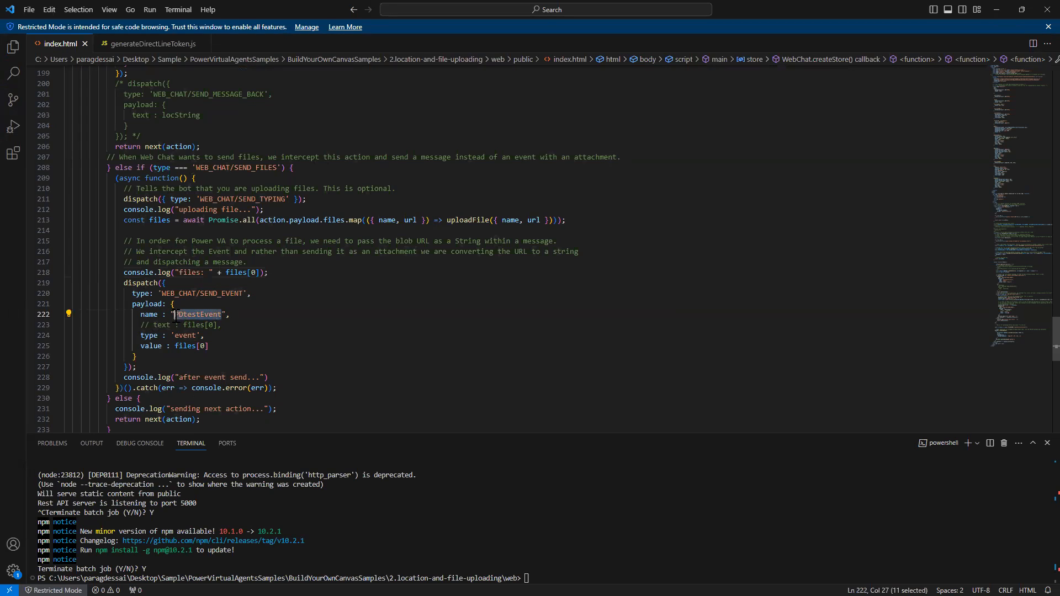
left_click(994, 10)
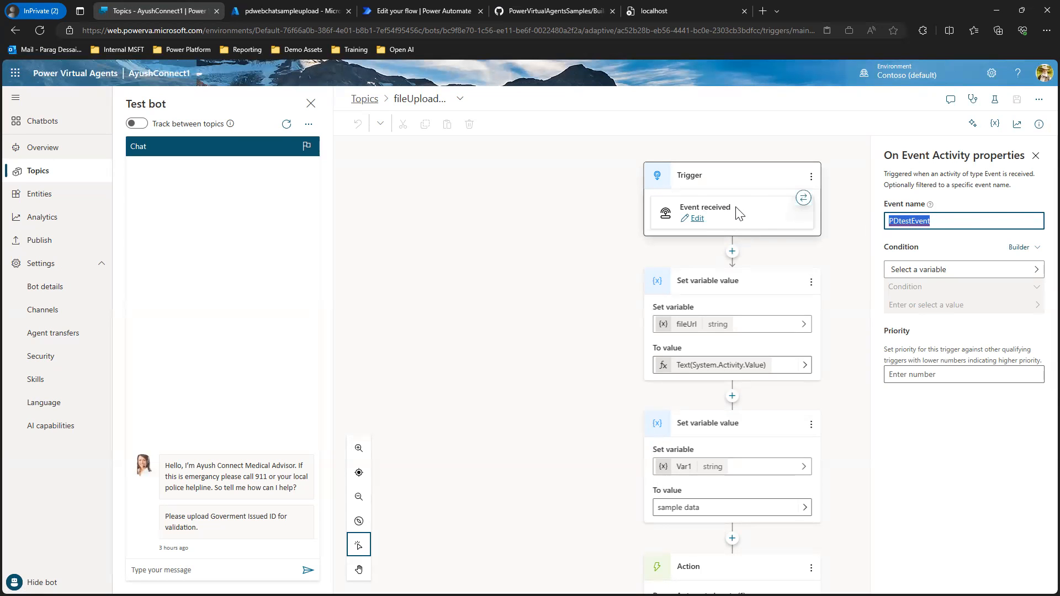
left_click(1036, 156)
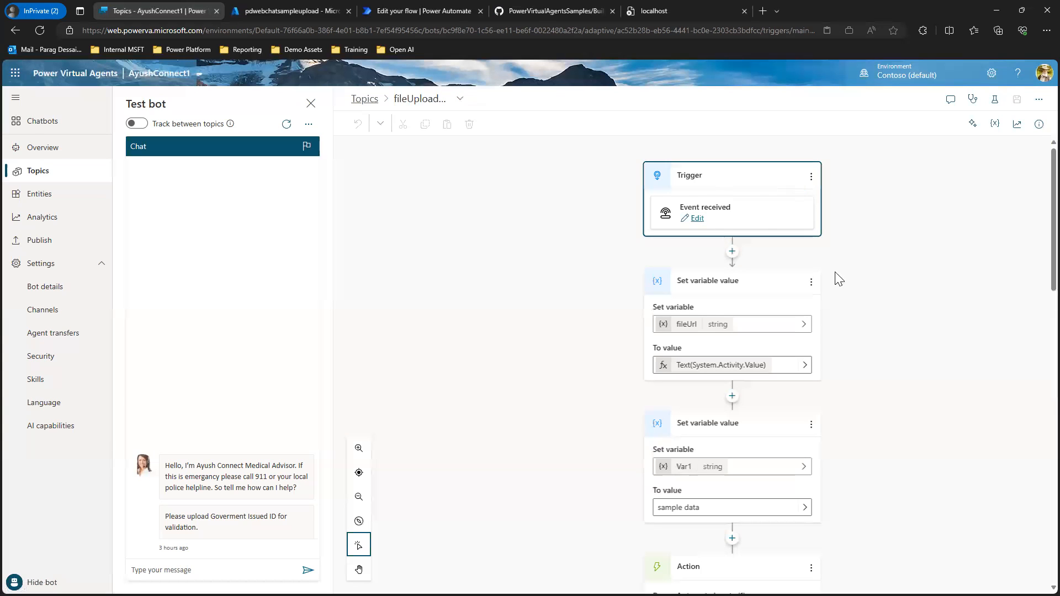
Step: Review the topic's Set variable value nodes and the AyushPVAToAzure action's input and outputs
scroll(912, 290, "down", 1)
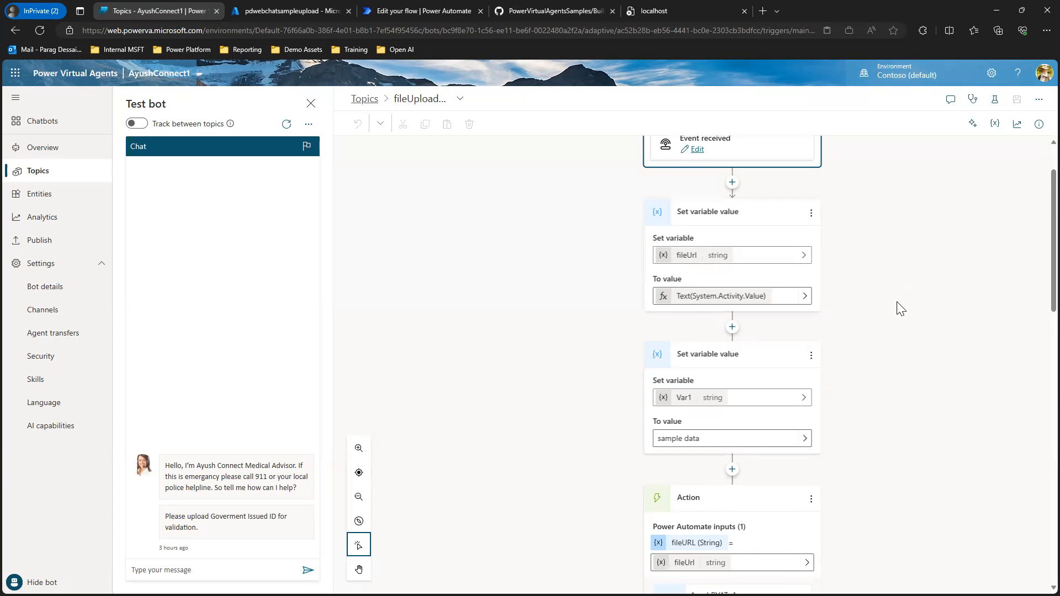
scroll(901, 308, "down", 3)
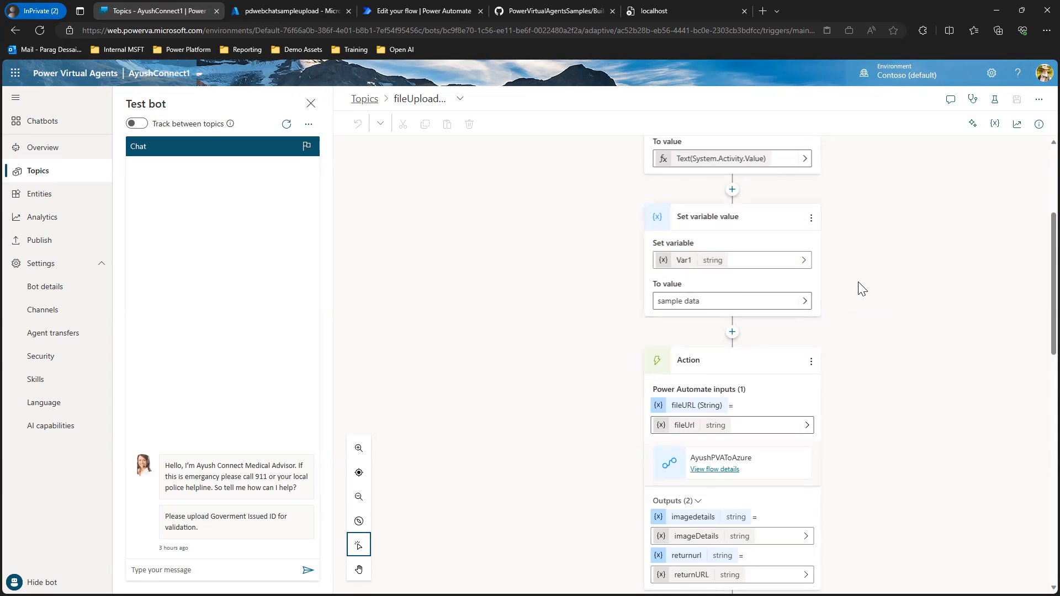
scroll(828, 276, "down", 3)
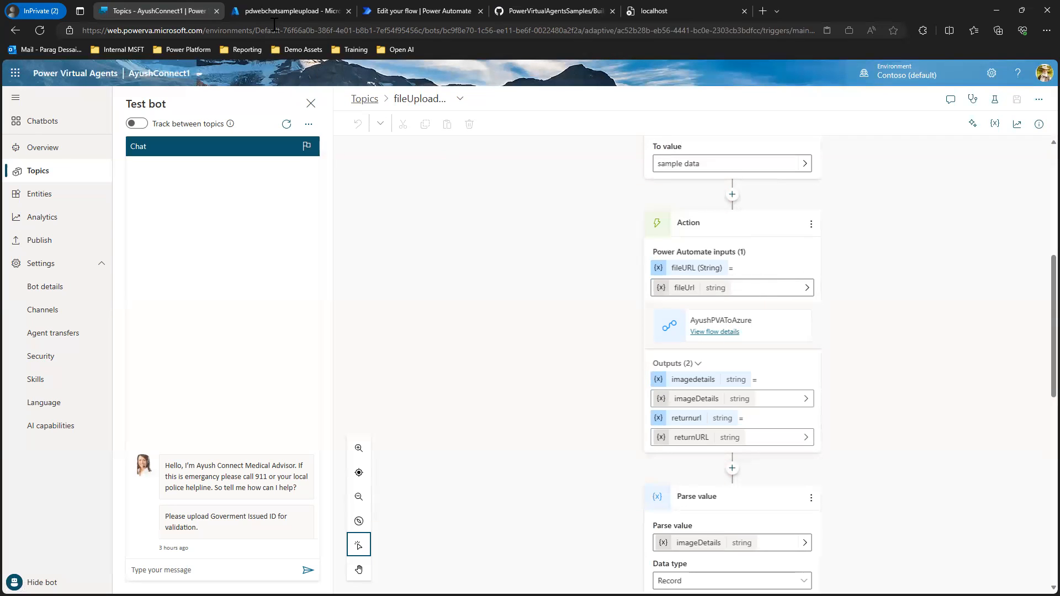
Step: Switch to the AyushPVAToAzure flow in Power Automate and inspect its Power Virtual Agents trigger, Create SAS URI by path (V2) and HTTP steps
left_click(395, 14)
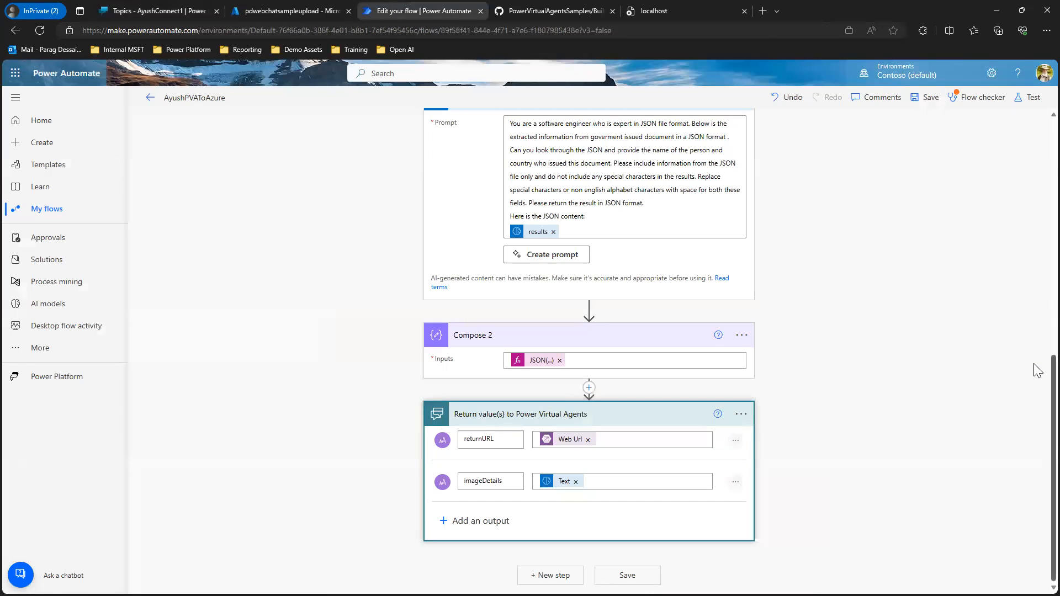
scroll(1037, 234, "up", 3)
scroll(1037, 235, "up", 5)
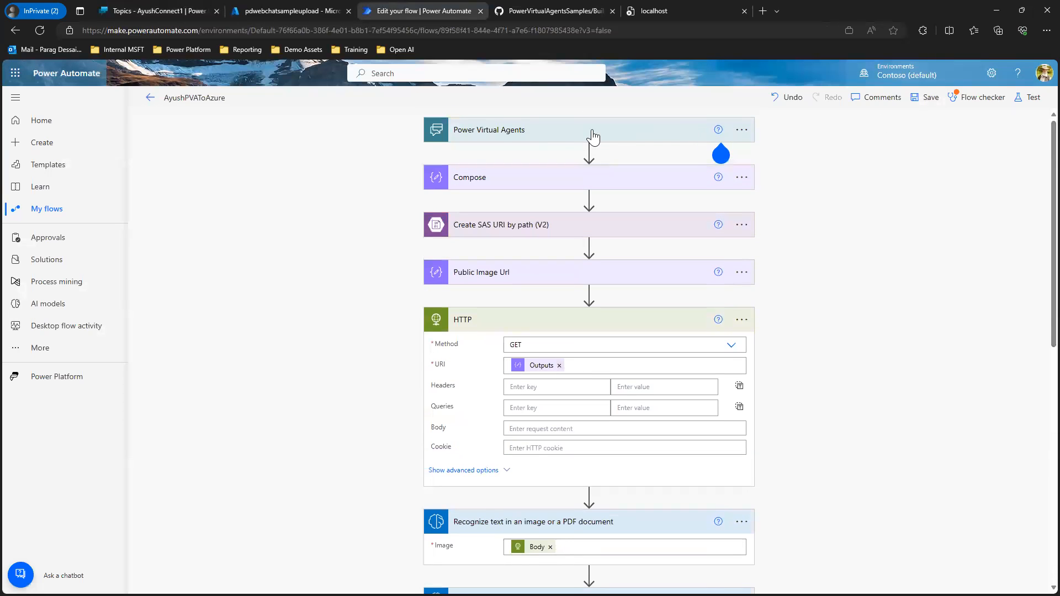
left_click(549, 138)
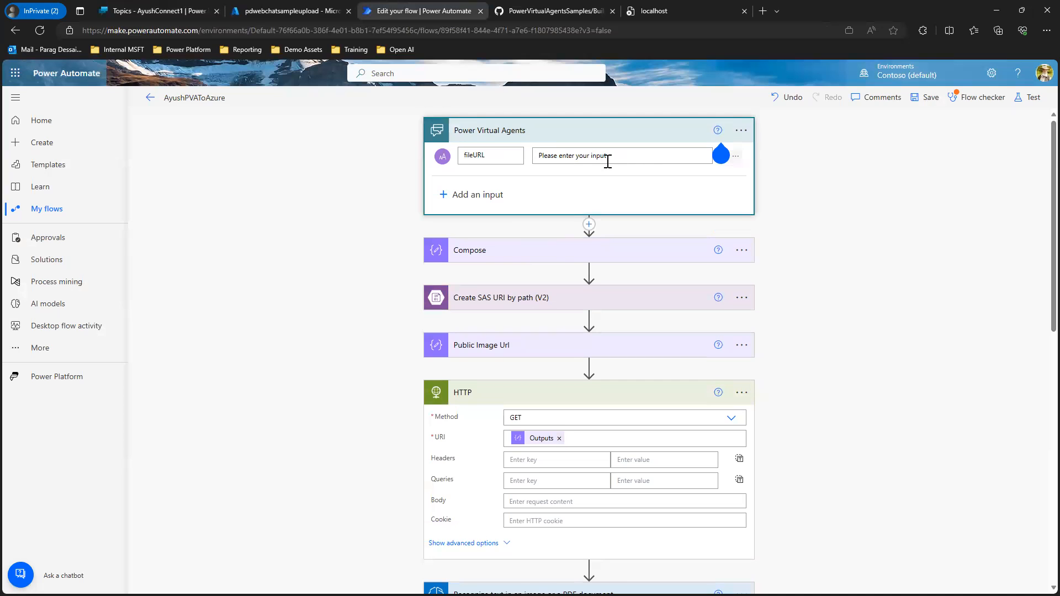
left_click(516, 299)
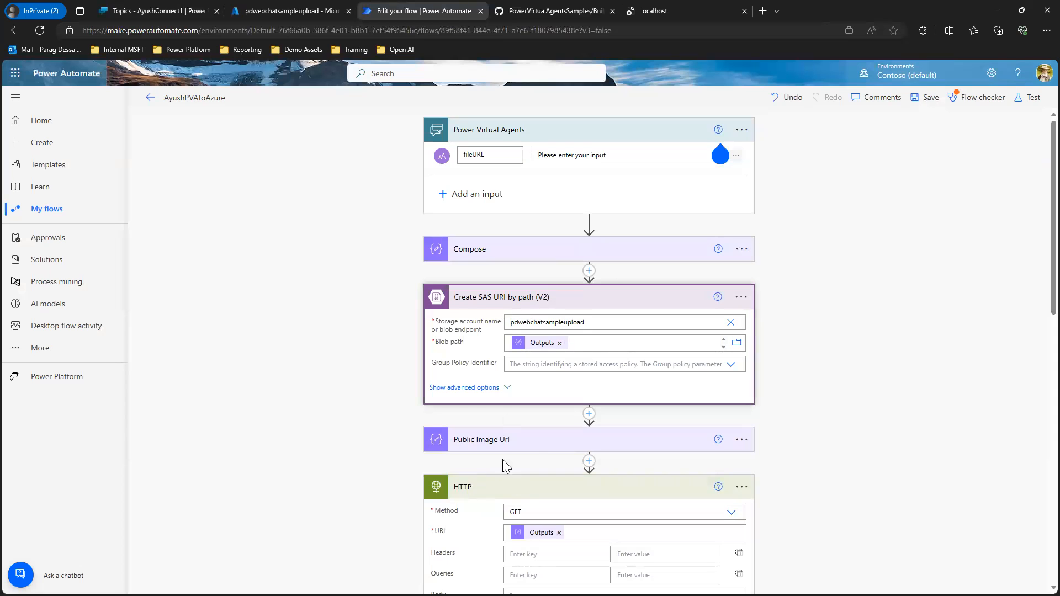
left_click(511, 488)
left_click(511, 489)
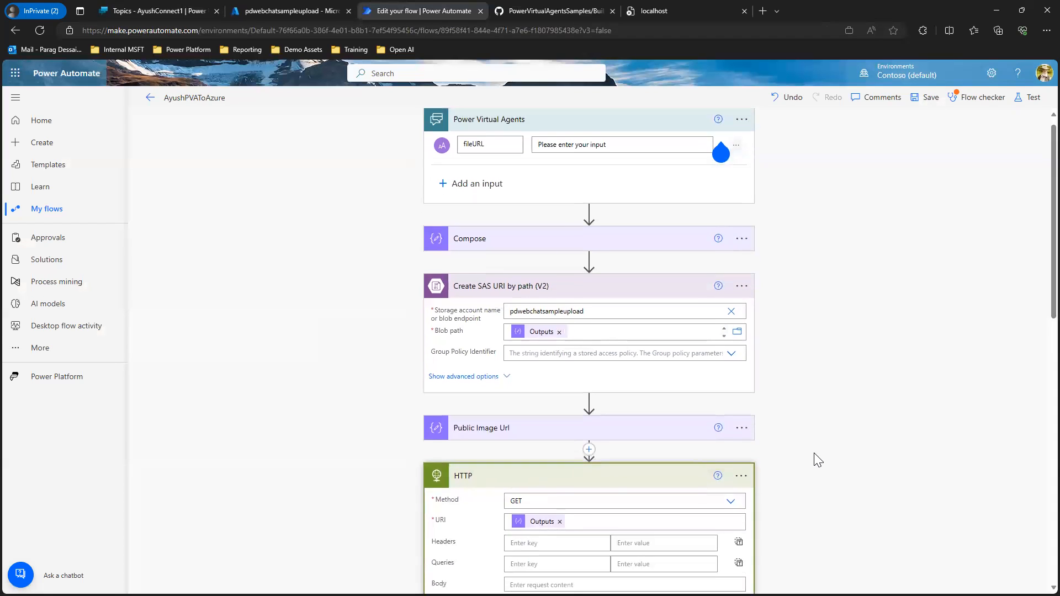
Step: Review the flow's Recognize text in an image or a PDF document action and the Create text with GPT 2 prompt
scroll(817, 457, "down", 5)
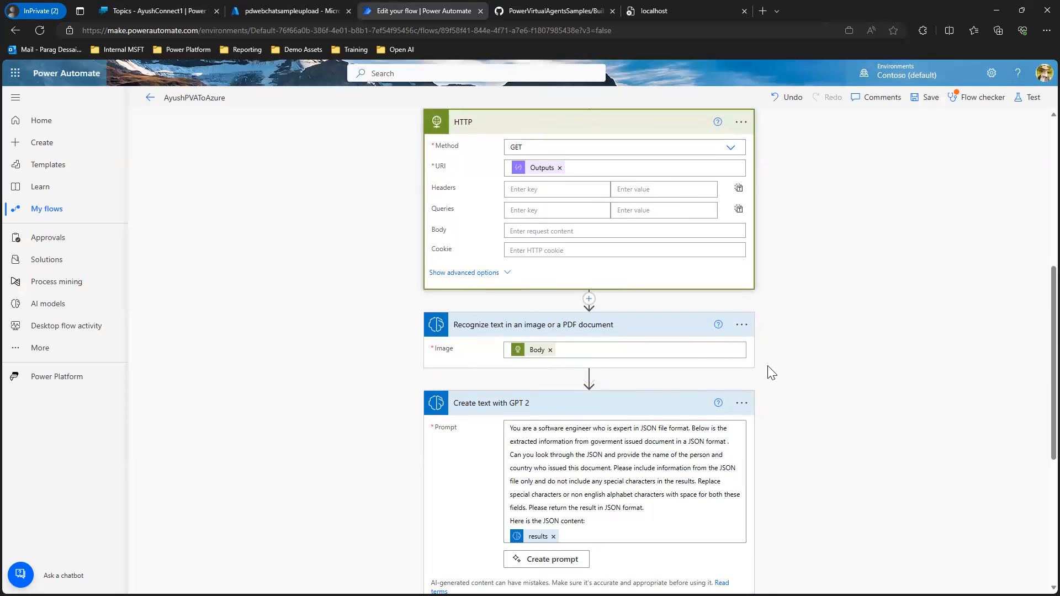
scroll(773, 373, "down", 5)
scroll(729, 359, "up", 4)
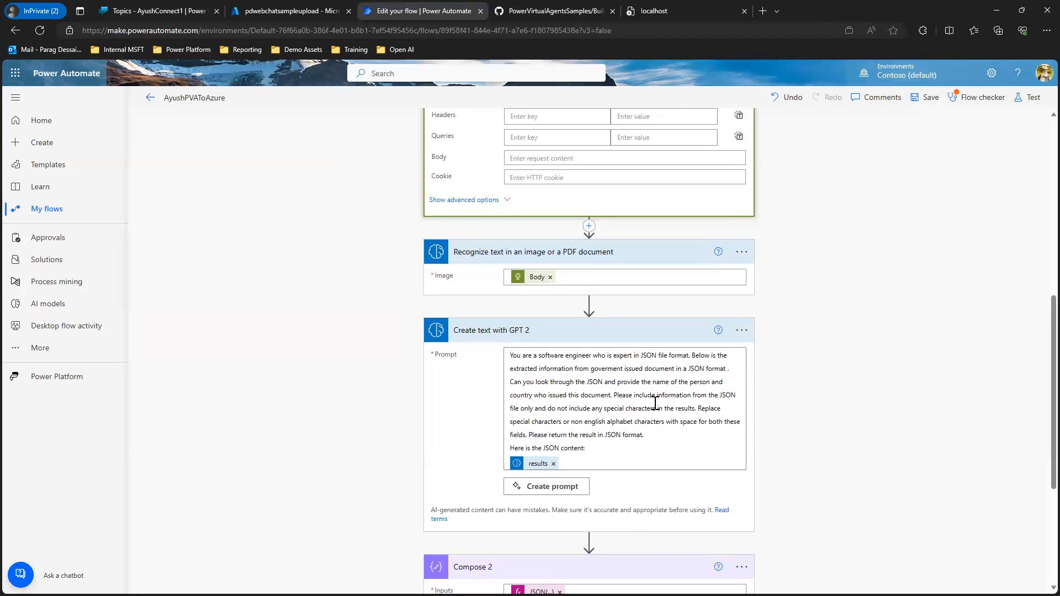
scroll(655, 404, "down", 4)
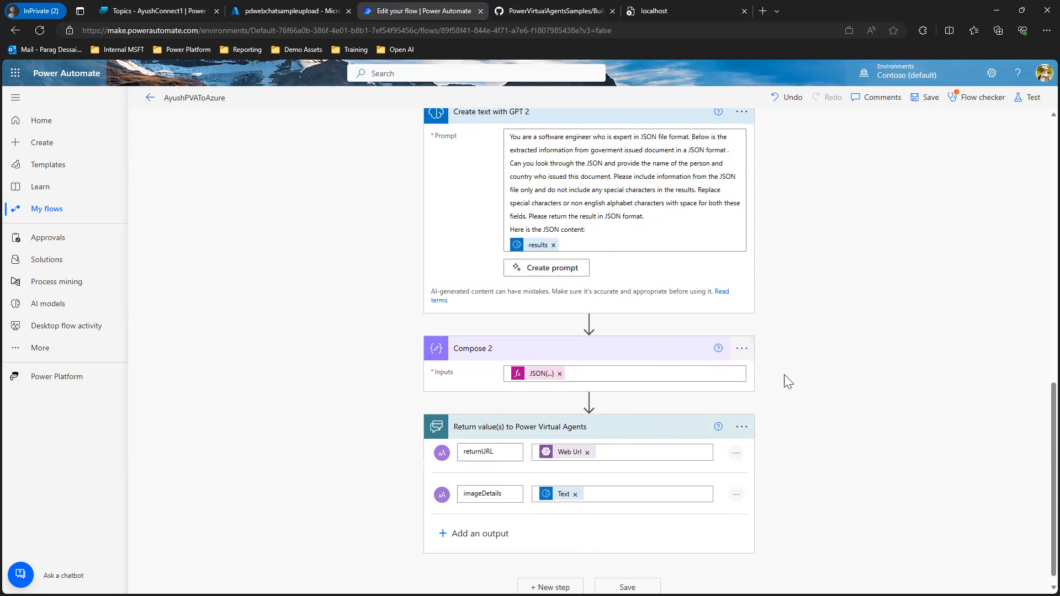
Step: Examine the returnURL and imageDetails outputs in the flow's Return value(s) to Power Virtual Agents step
double_click(477, 452)
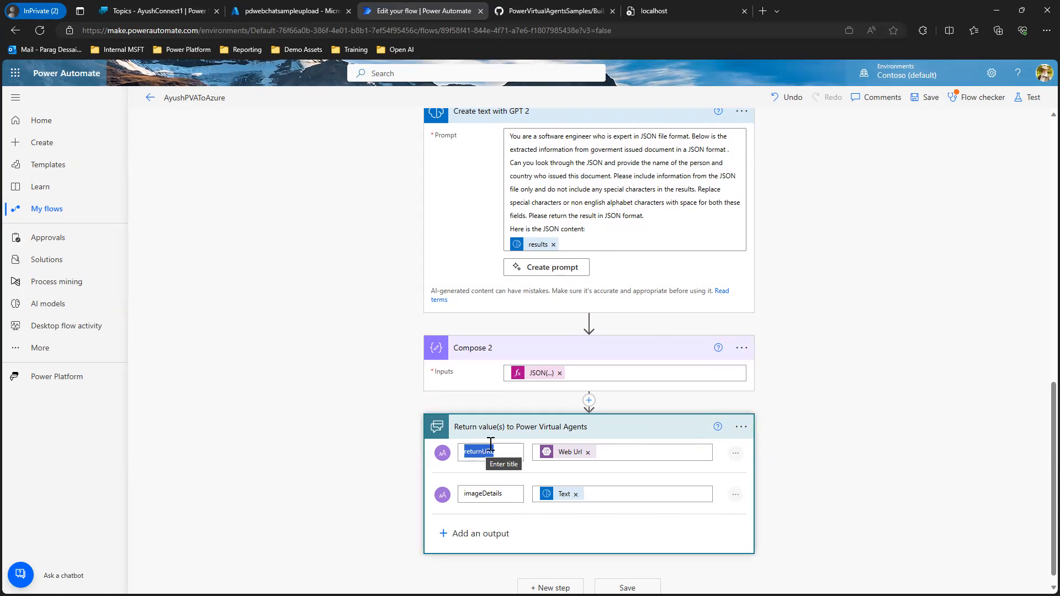
left_click_drag(503, 493, 463, 494)
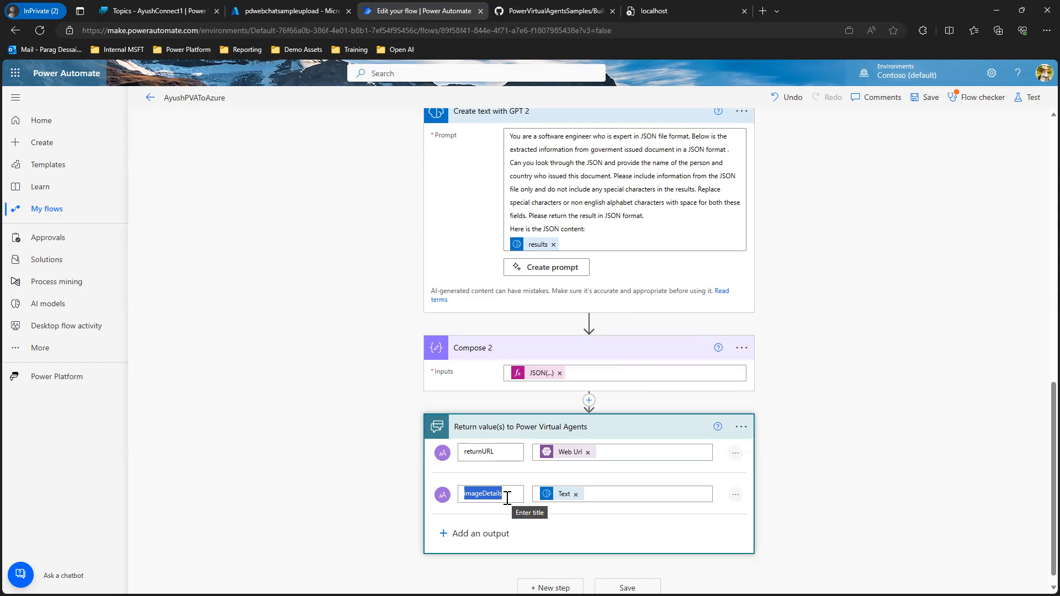
double_click(496, 450)
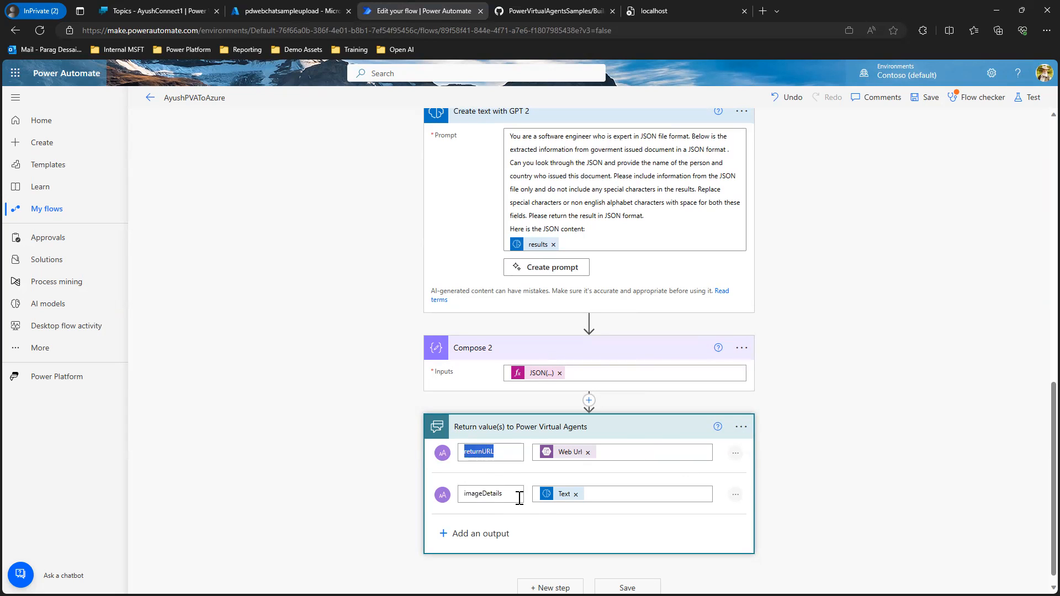
left_click_drag(520, 498, 448, 487)
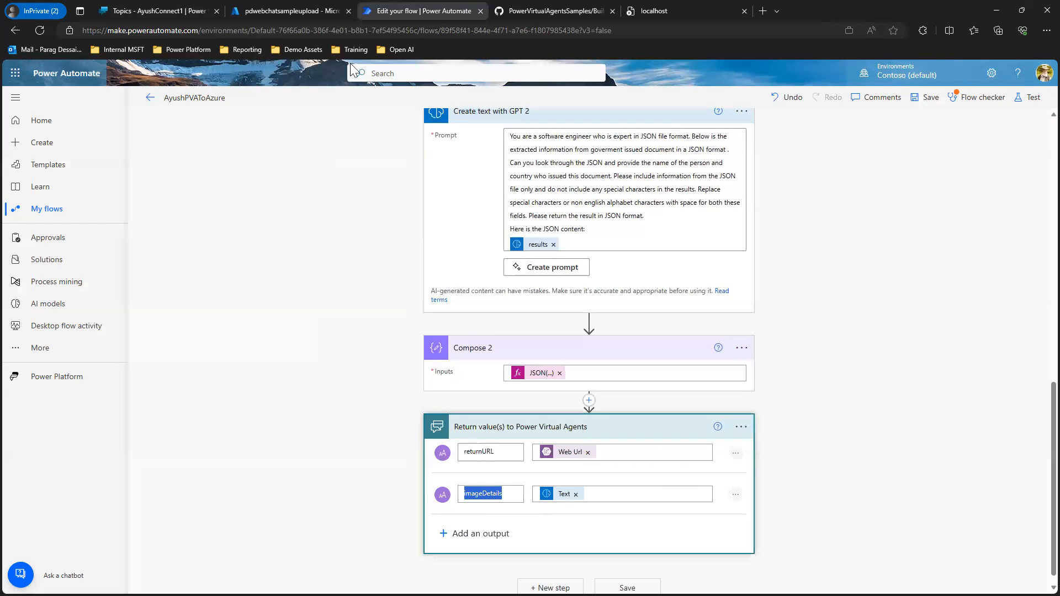
Step: Return to the fileUploaded topic and inspect its Parse value node, the media message's image properties and the Hello message's variables
left_click(144, 11)
scroll(809, 452, "down", 4)
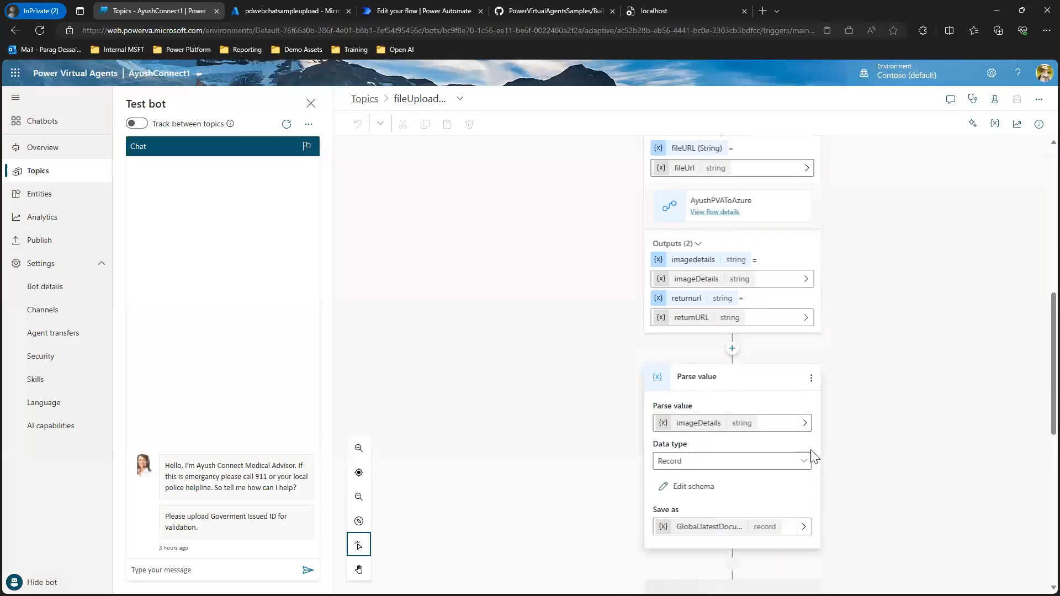
scroll(810, 462, "down", 2)
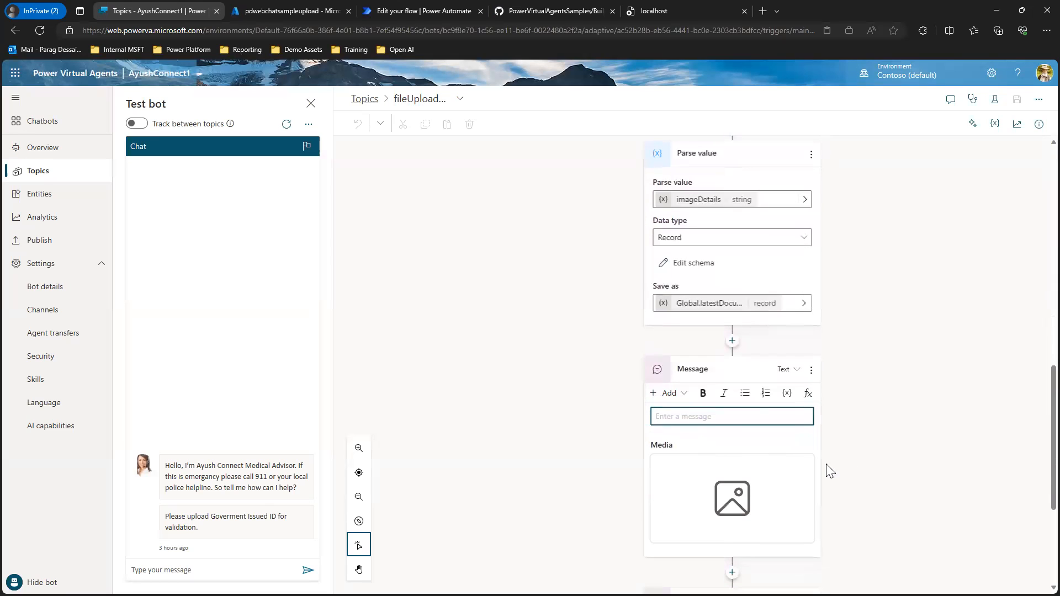
scroll(851, 470, "down", 2)
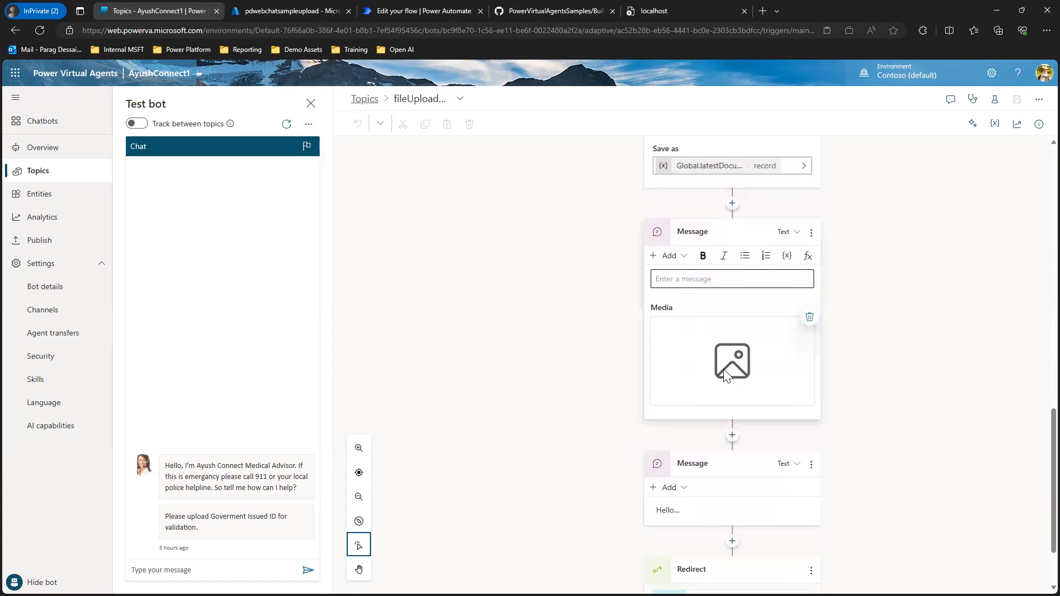
left_click(768, 355)
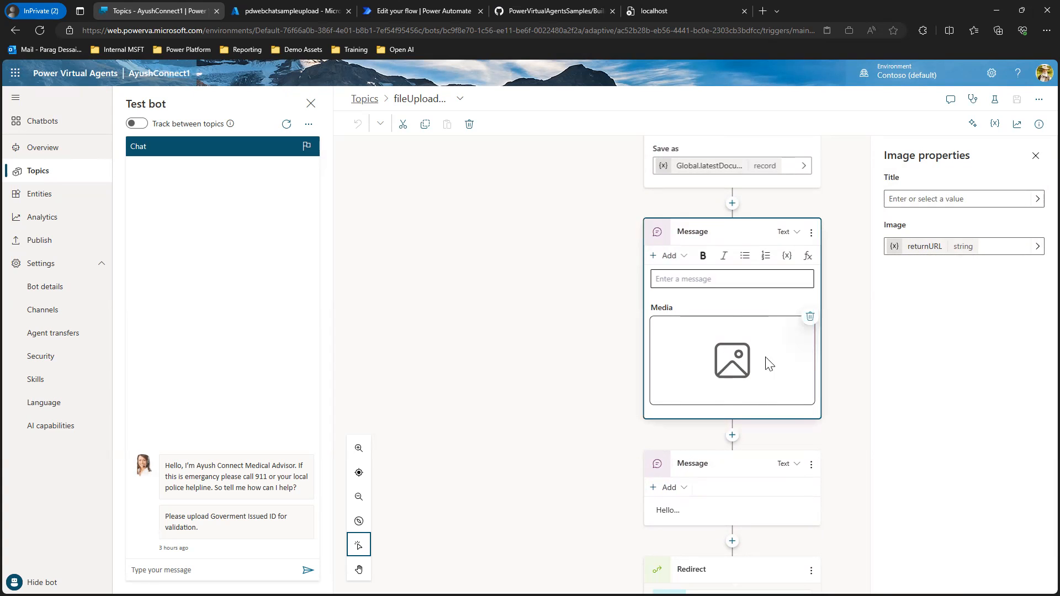
scroll(740, 381, "down", 1)
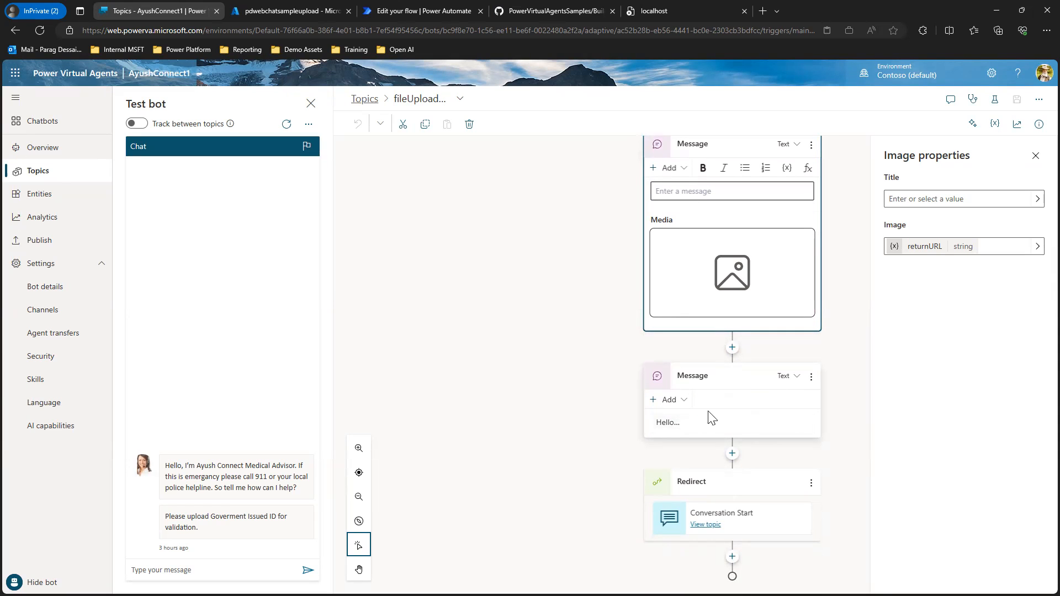
left_click(717, 432)
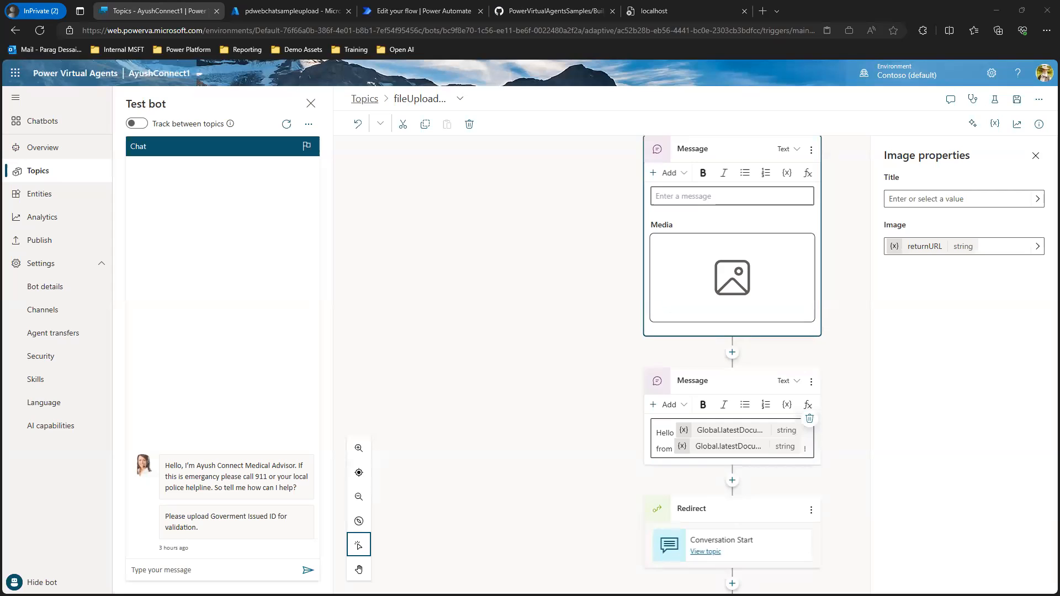
Step: Show the web folder inside 2.location-and-file-uploading in File Explorer, and return to Visual Studio Code
left_click(996, 10)
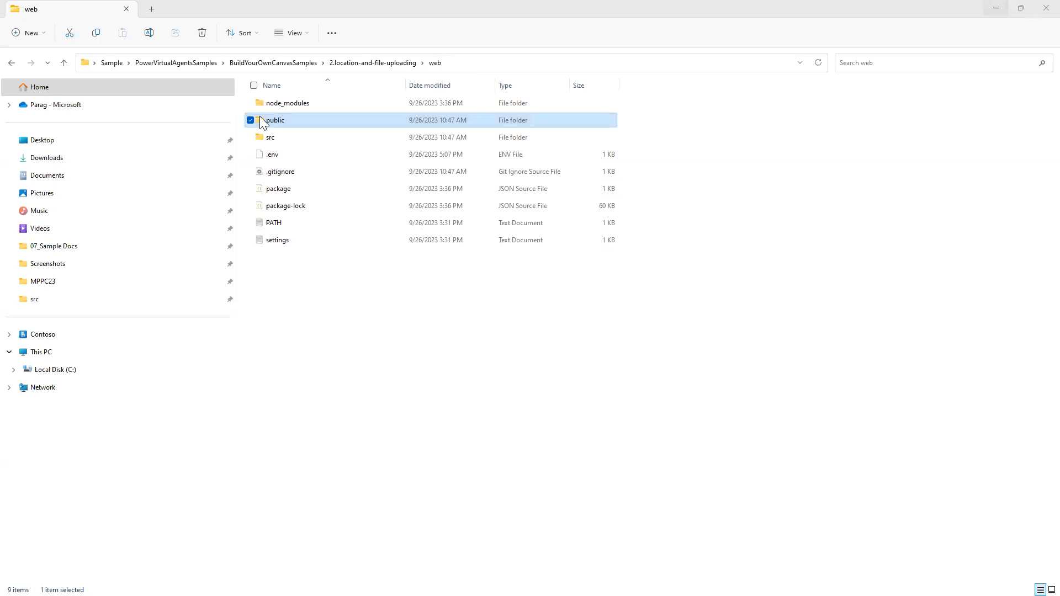
left_click(374, 64)
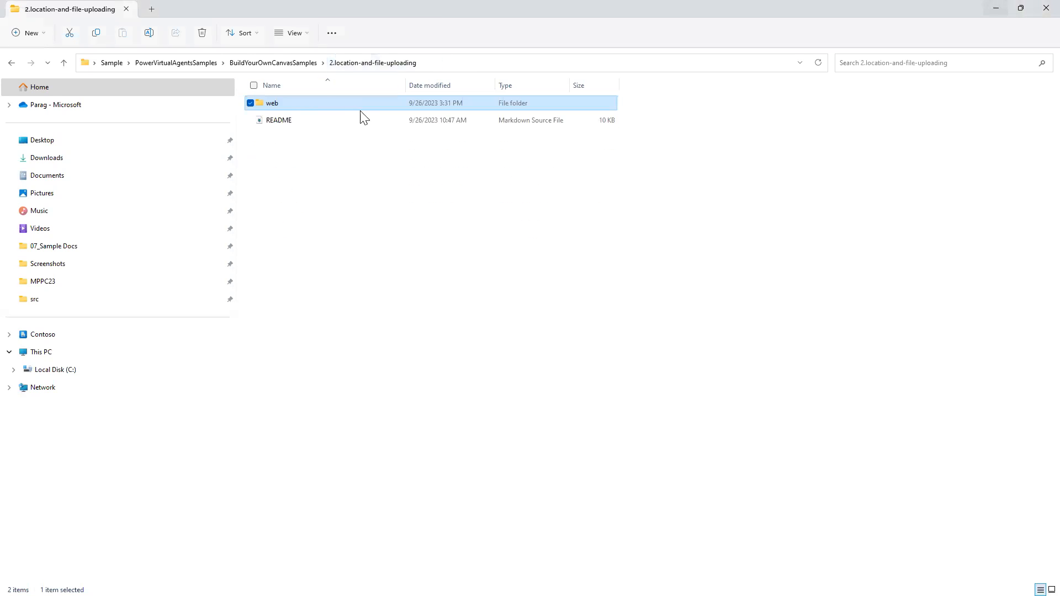
left_click(271, 104)
double_click(258, 102)
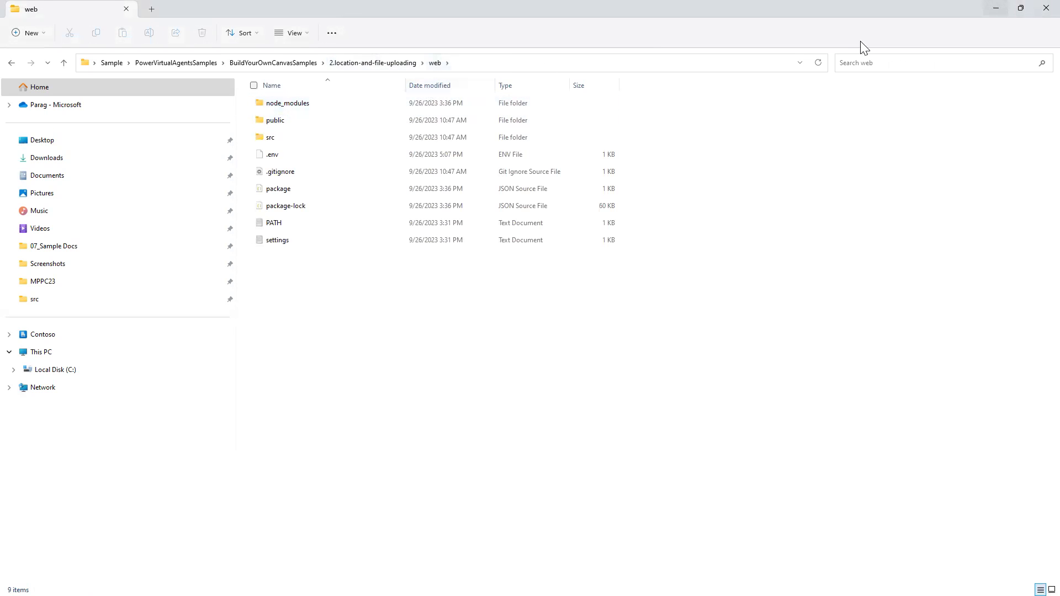
left_click(991, 10)
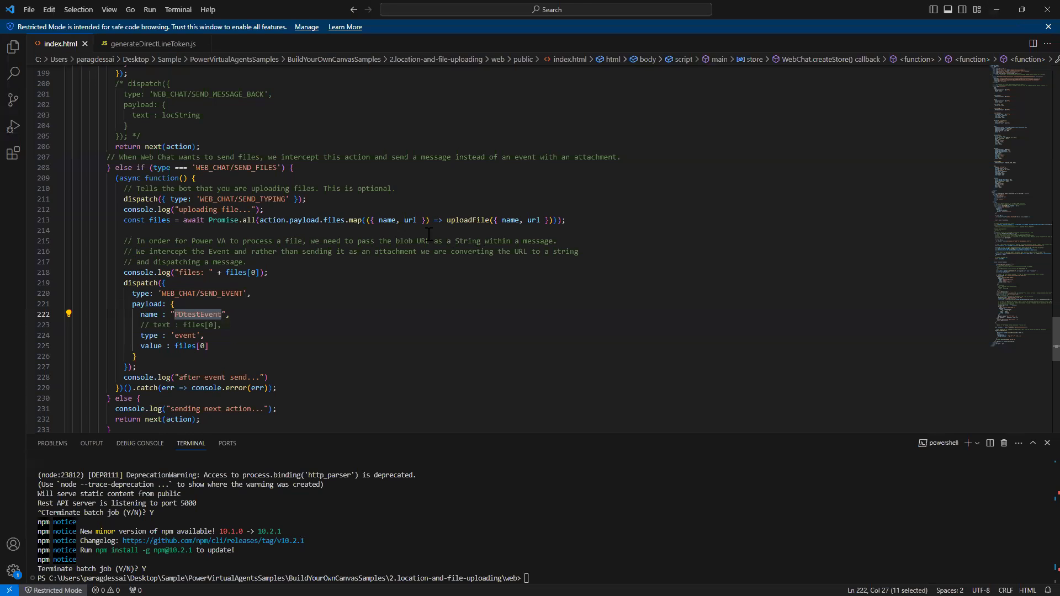
Step: Start the sample's web server from the web folder in the terminal with npm start
left_click(528, 578)
type("npm start")
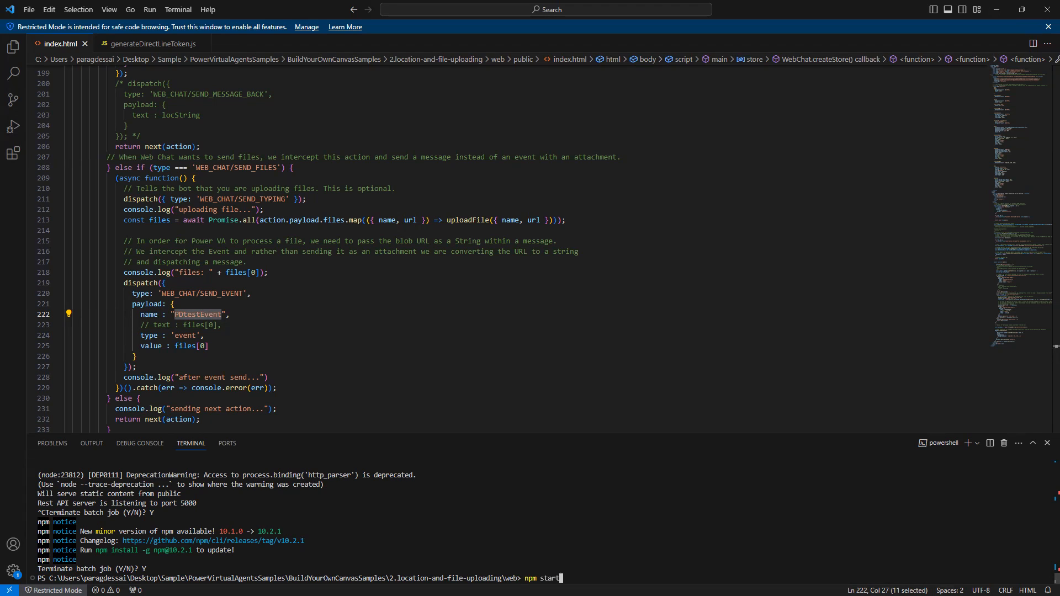
key("Return")
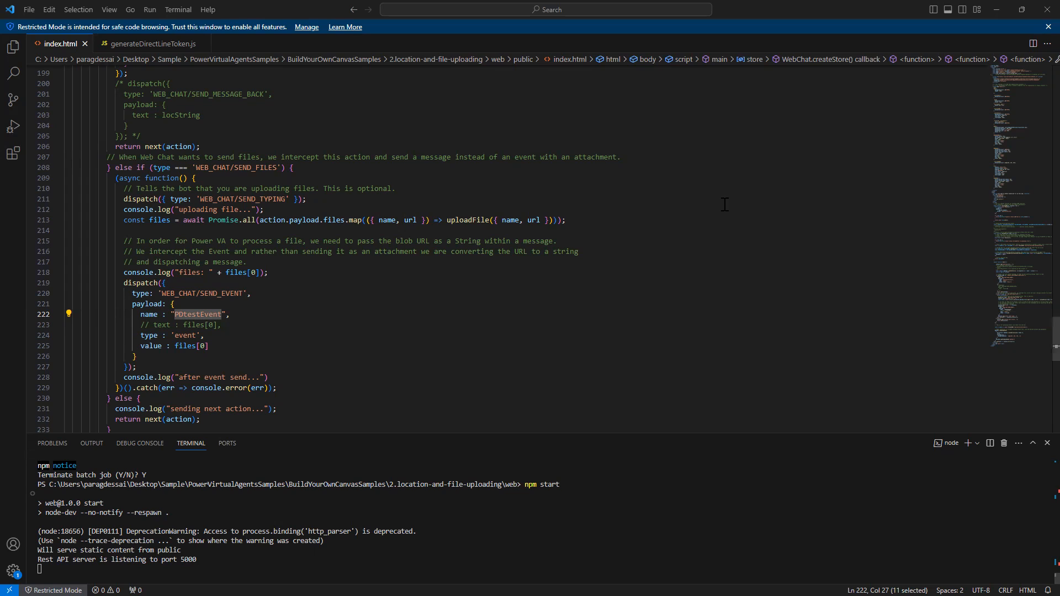
Step: Switch to the Contoso Bot page at localhost:5000 in the browser and upload the License1 image from the ID Document folder
left_click(997, 9)
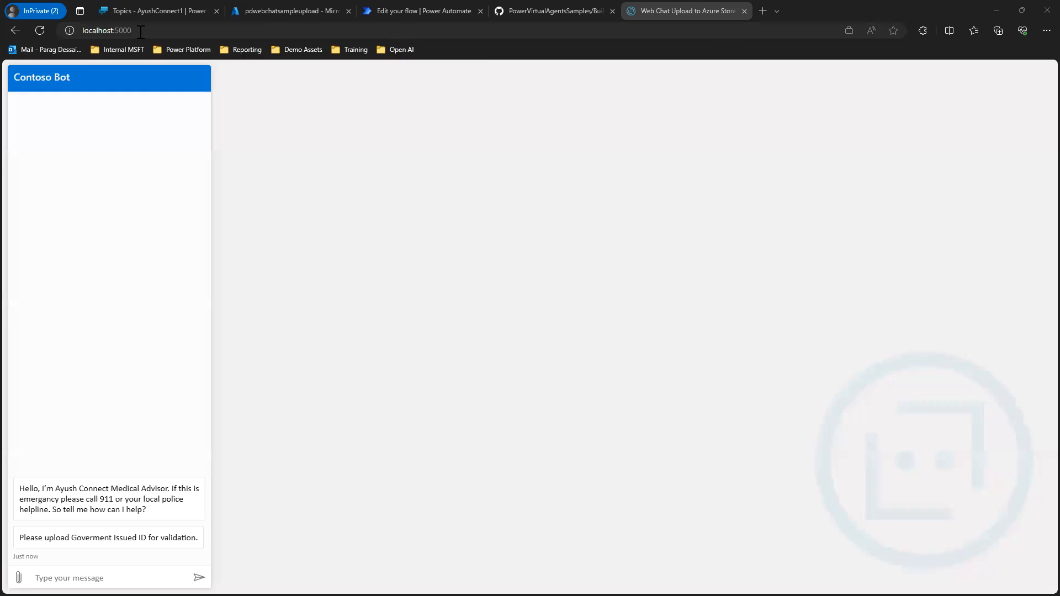
left_click(141, 30)
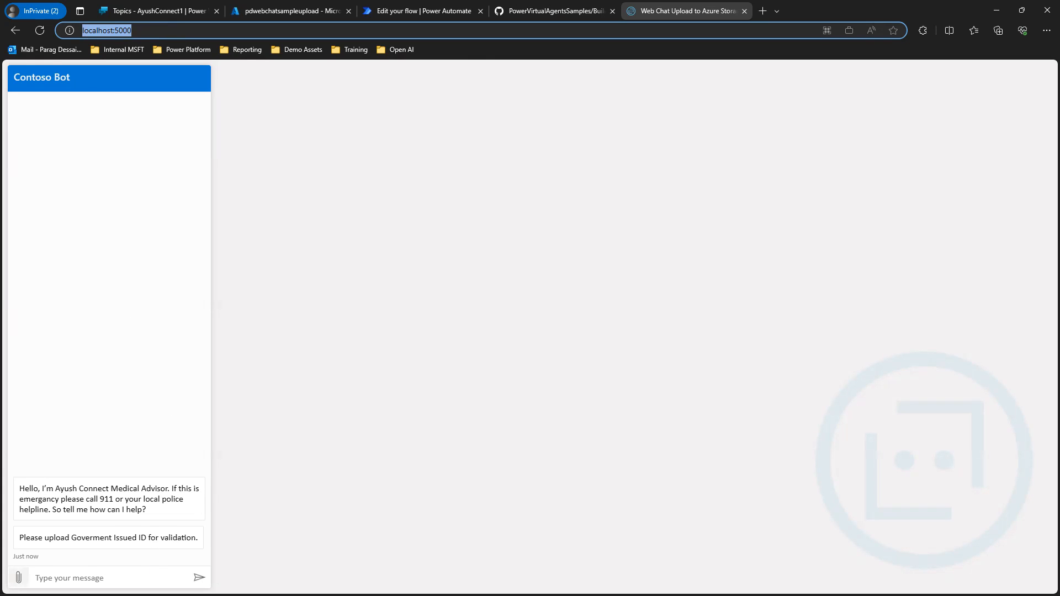
left_click(19, 578)
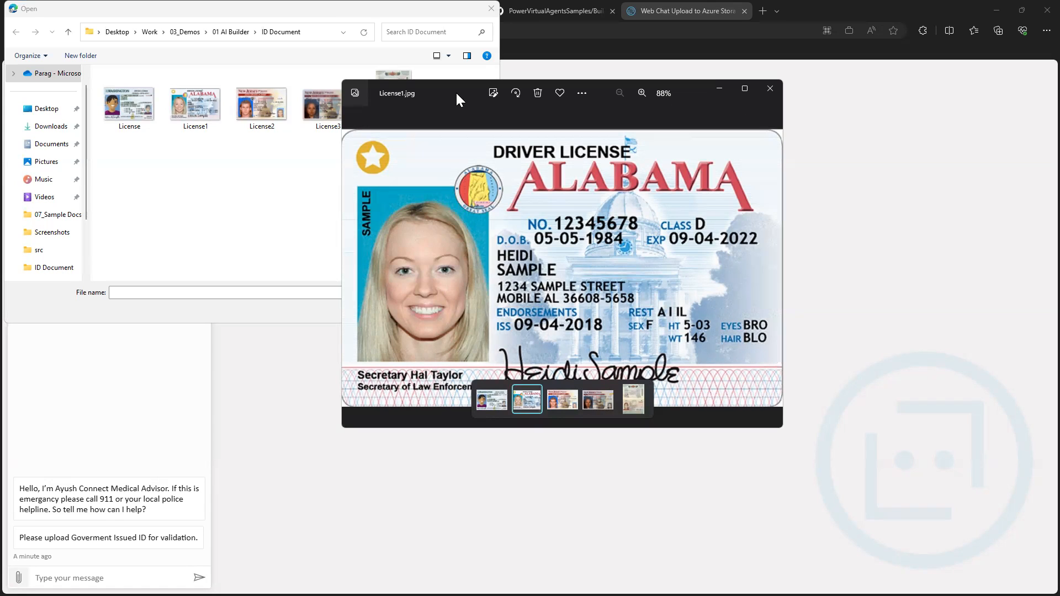
left_click(770, 88)
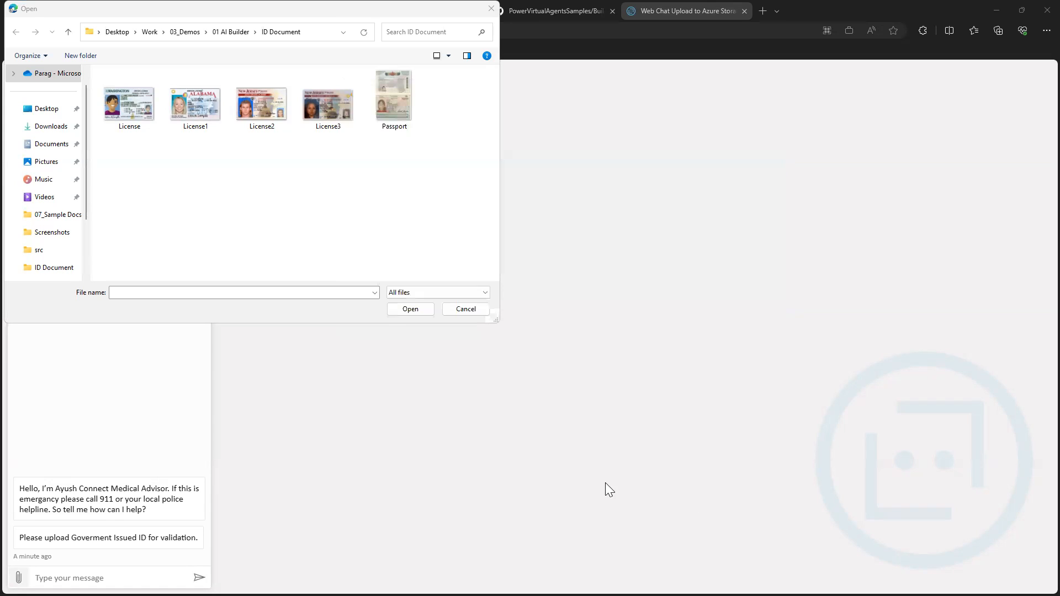
double_click(199, 104)
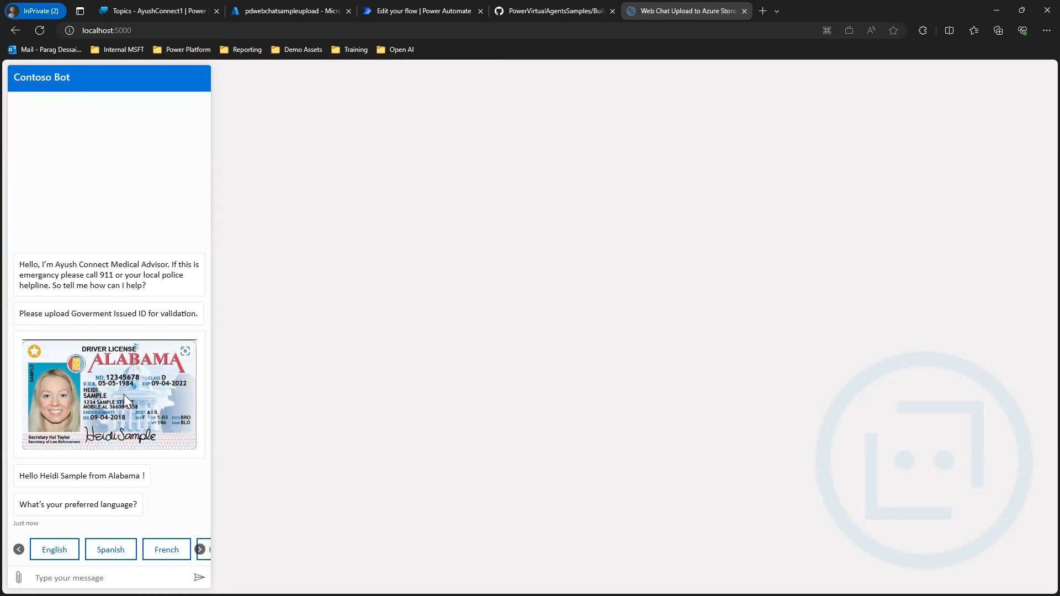
Step: Check the name and state in the bot's greeting against the uploaded licence image
left_click_drag(39, 476, 141, 476)
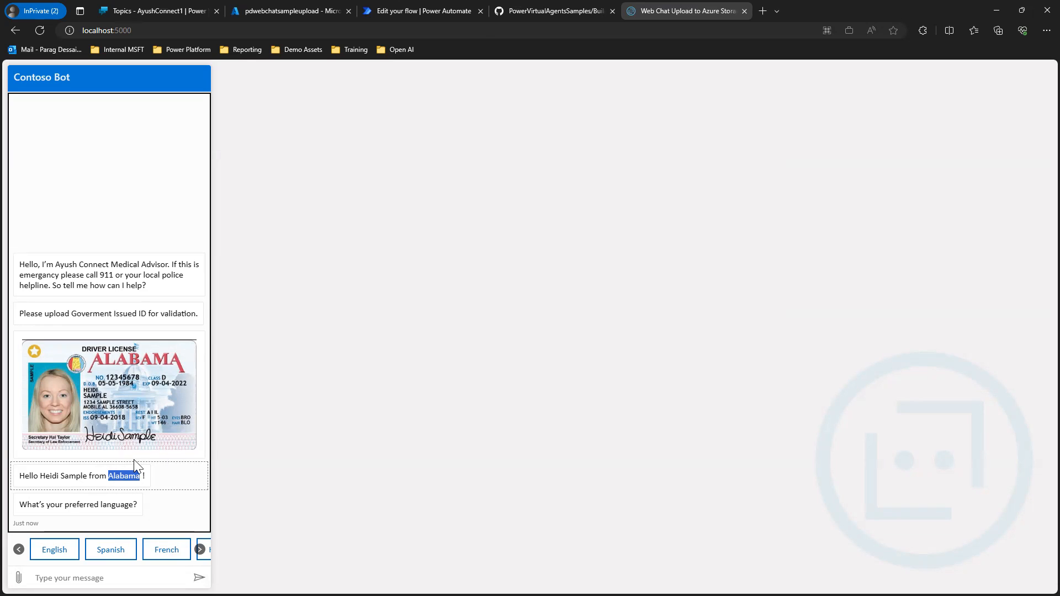
left_click_drag(40, 476, 124, 476)
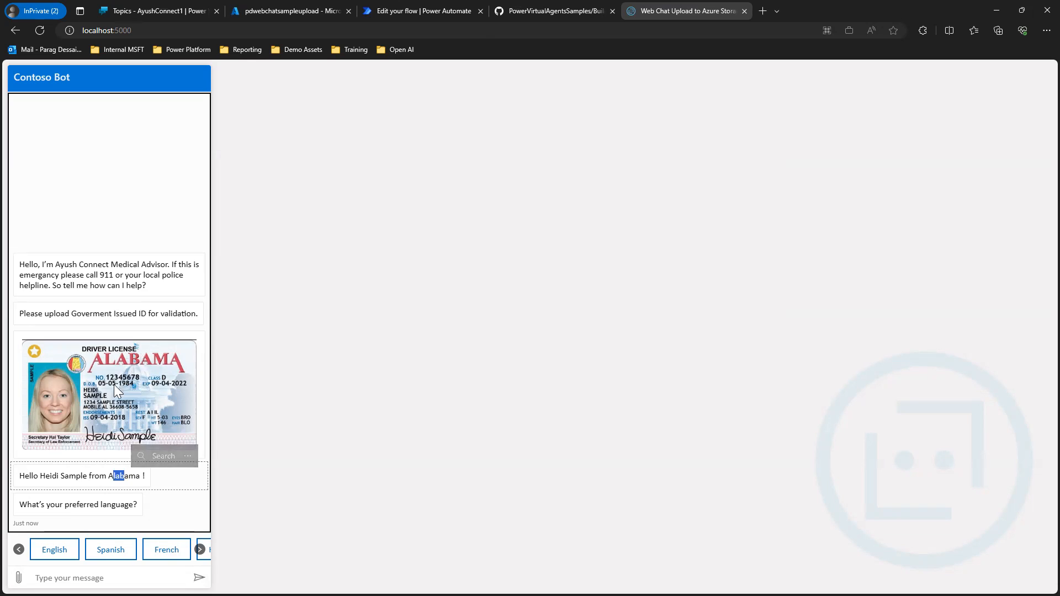